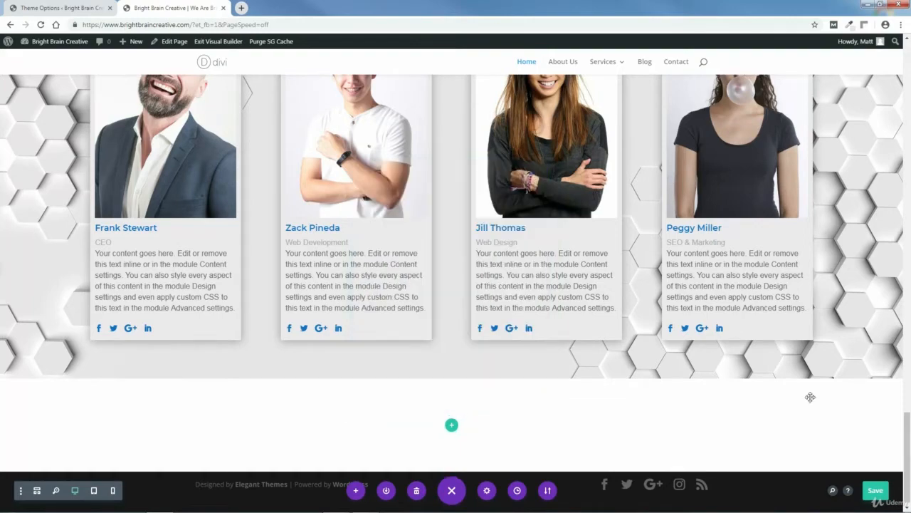
Copy the team section's heading row with its two text modules into the empty section below.
drag(909, 441, 909, 412)
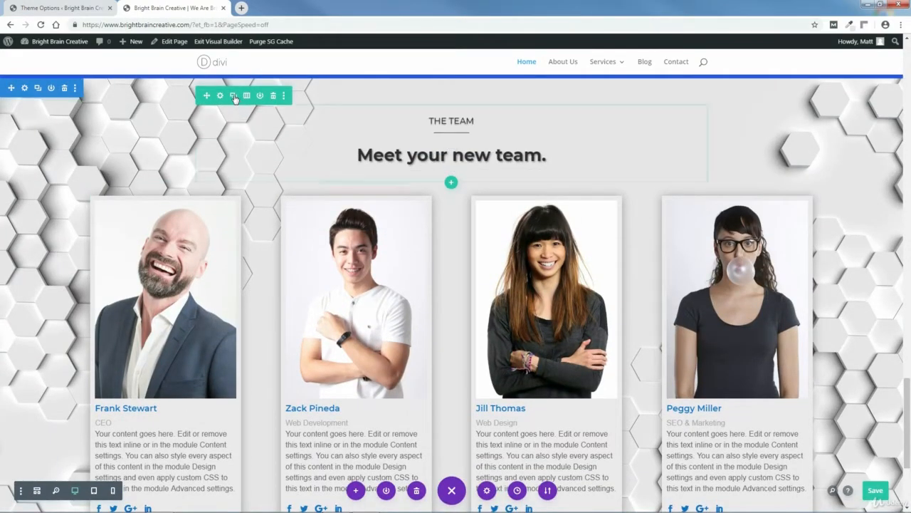
click(233, 95)
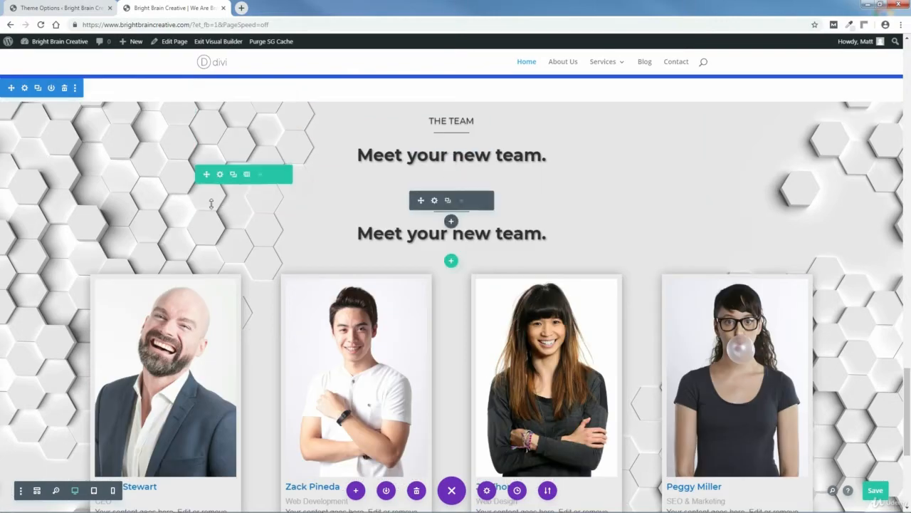
key(ctrl+z)
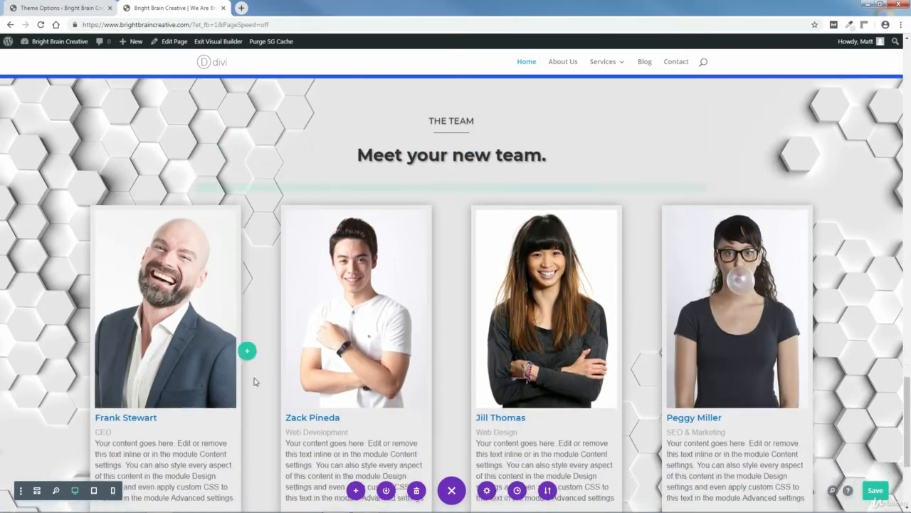
scroll(342, 492, down, 3)
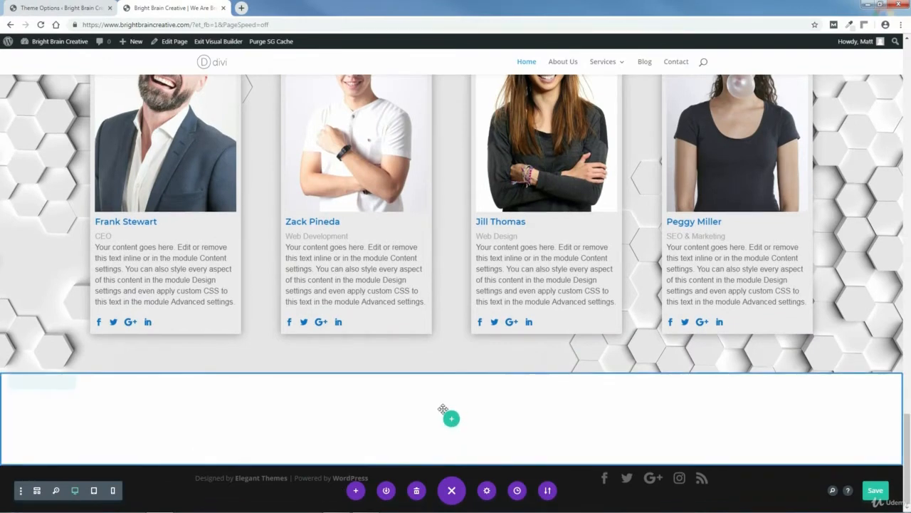
key(ctrl+v)
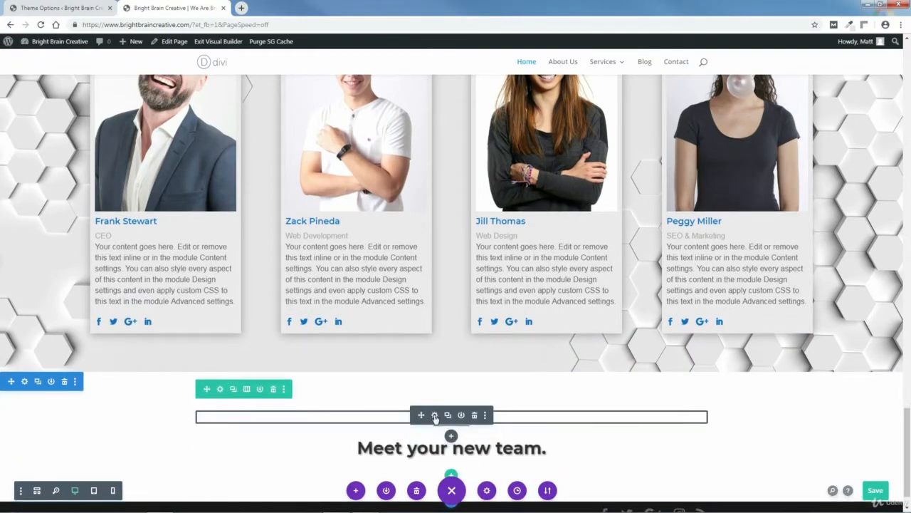
Change the small heading in the copied row to "BLOG" and apply the text settings.
click(435, 416)
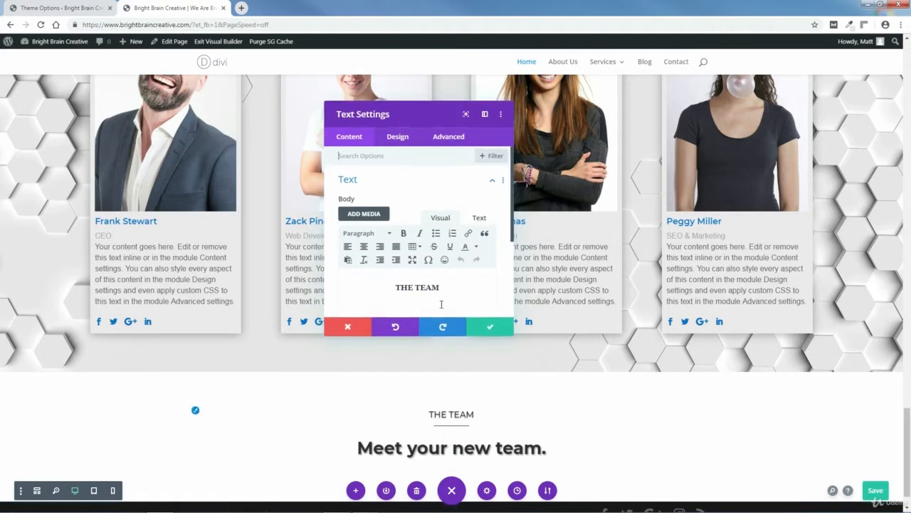
drag(444, 287, 396, 288)
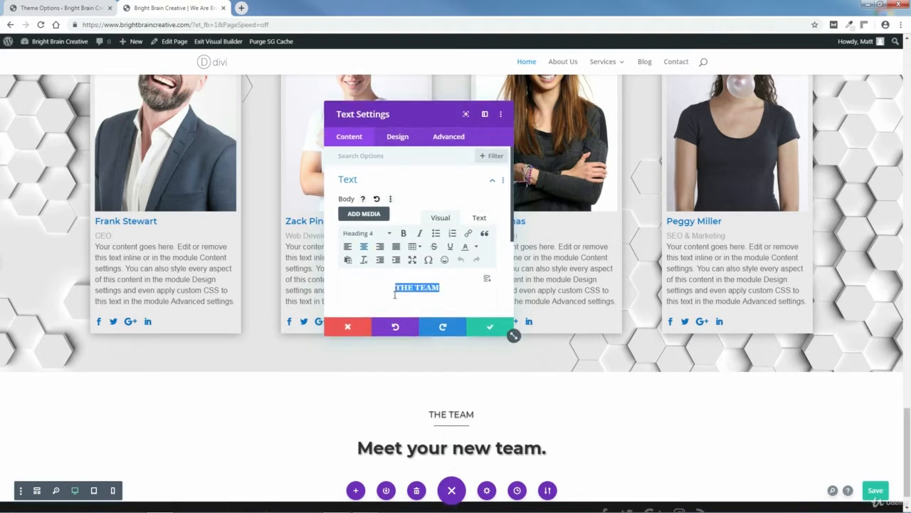
text(BLOG)
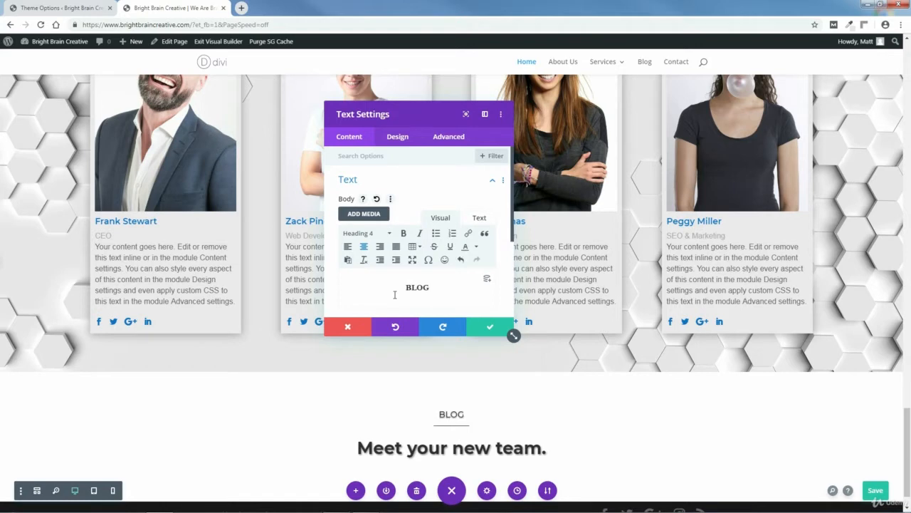
click(489, 328)
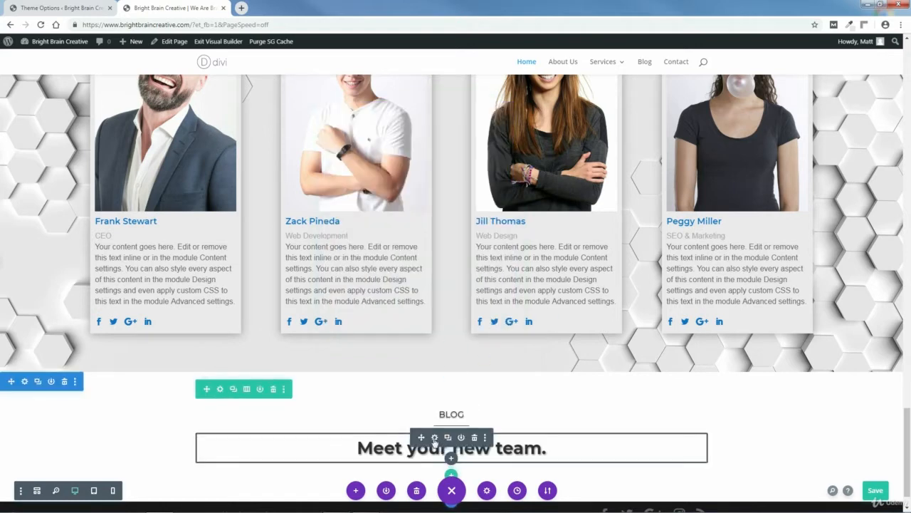
Change the main heading below it to "Our latest blog posts" and save the page.
click(434, 437)
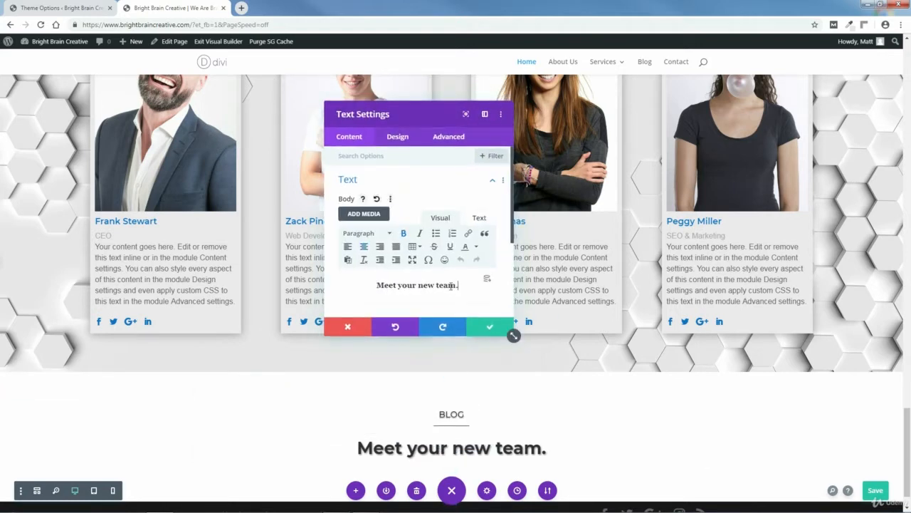
drag(459, 285, 376, 289)
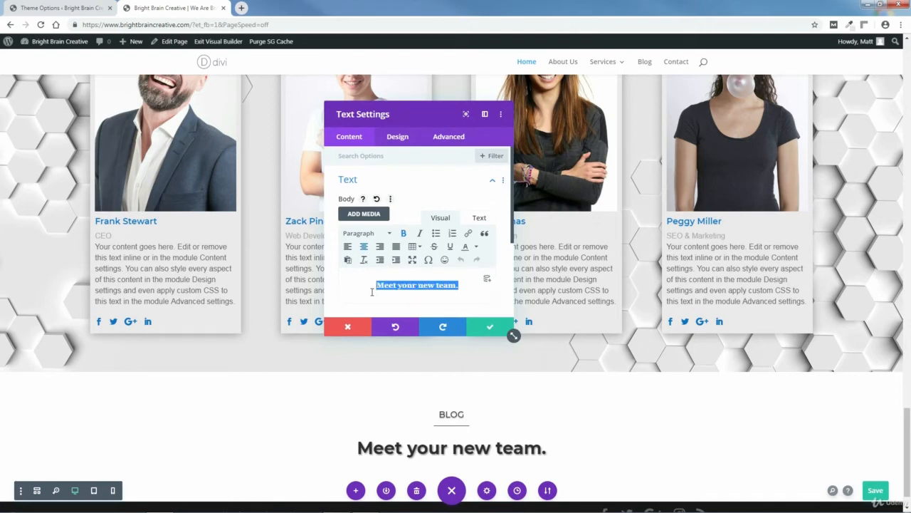
text(Our )
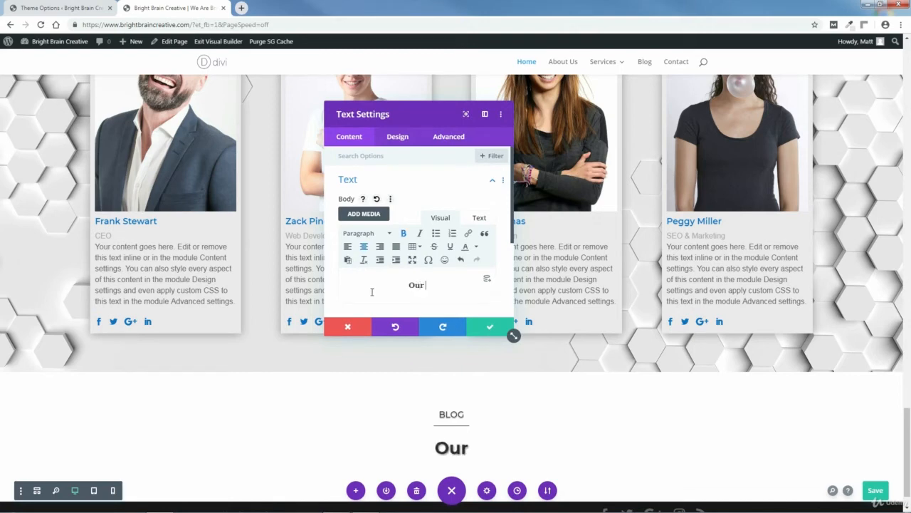
text(latest blo)
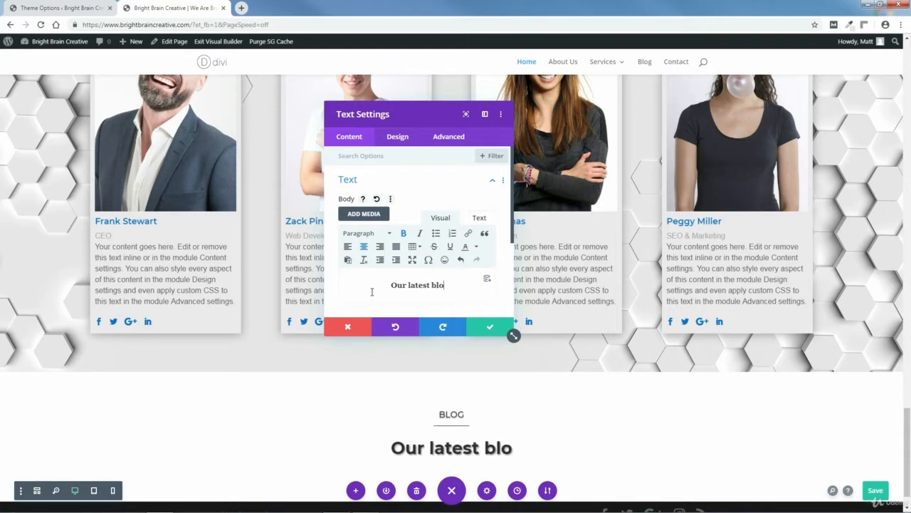
text(g posts)
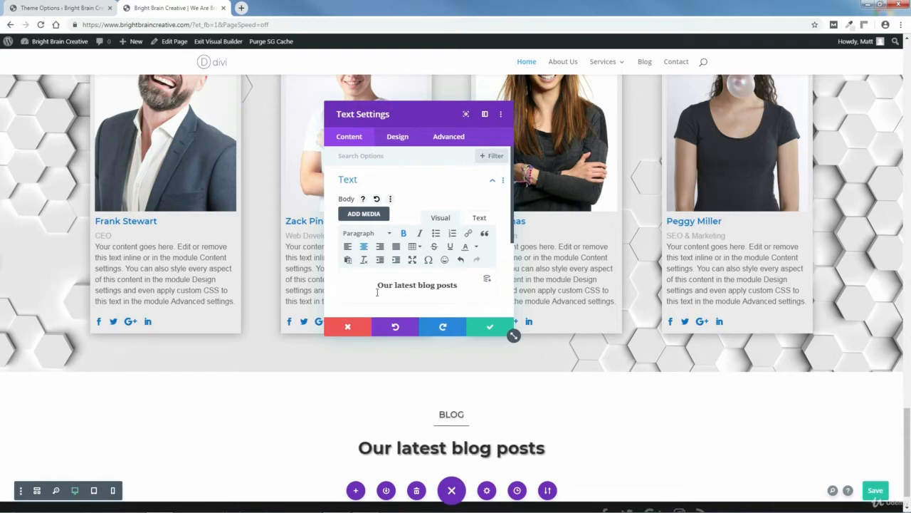
click(490, 326)
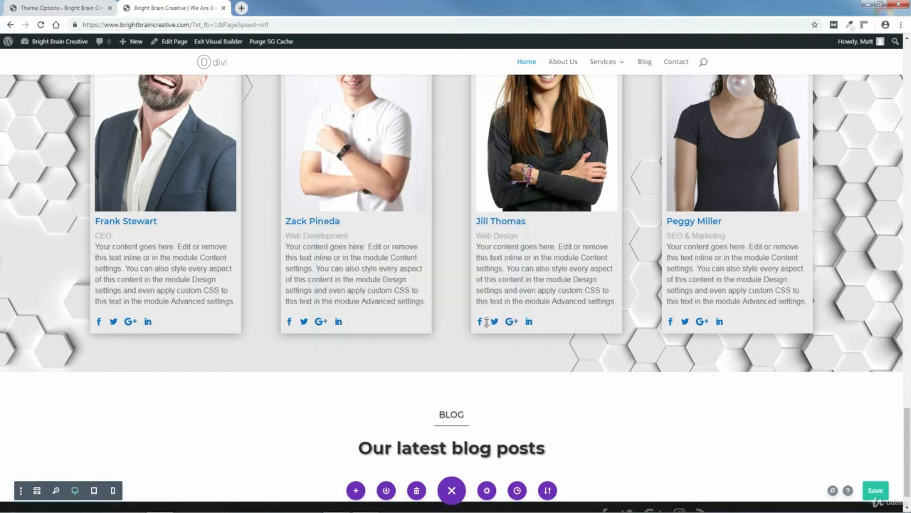
click(873, 491)
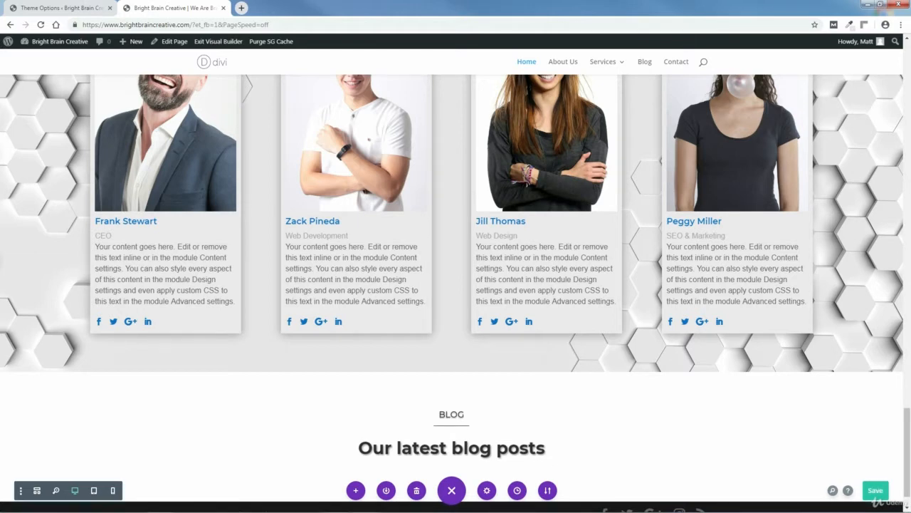
Insert a row of three equal columns under the blog heading and add a Post Slider module to its first column.
scroll(455, 430, down, 1)
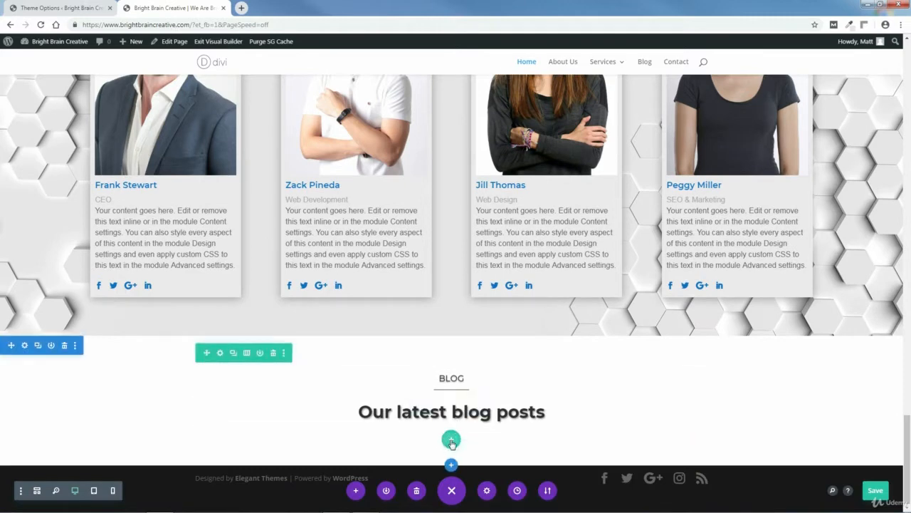
click(451, 441)
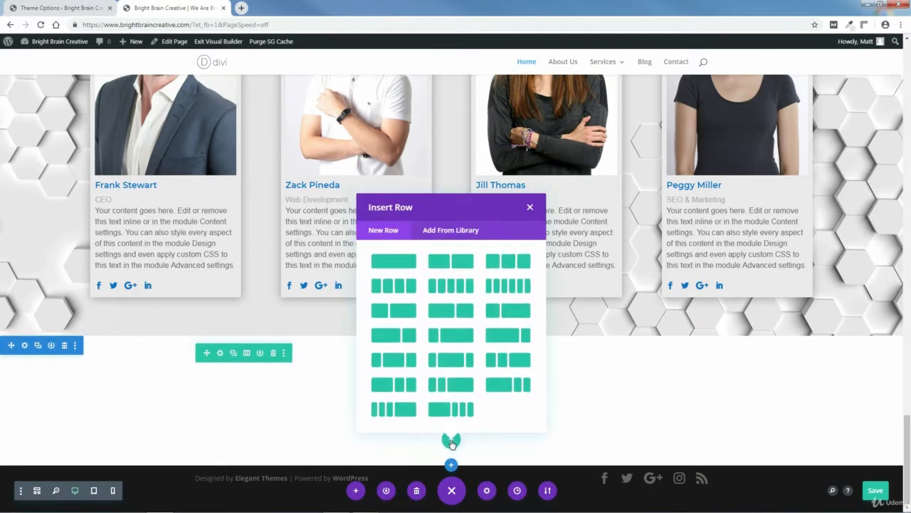
click(495, 262)
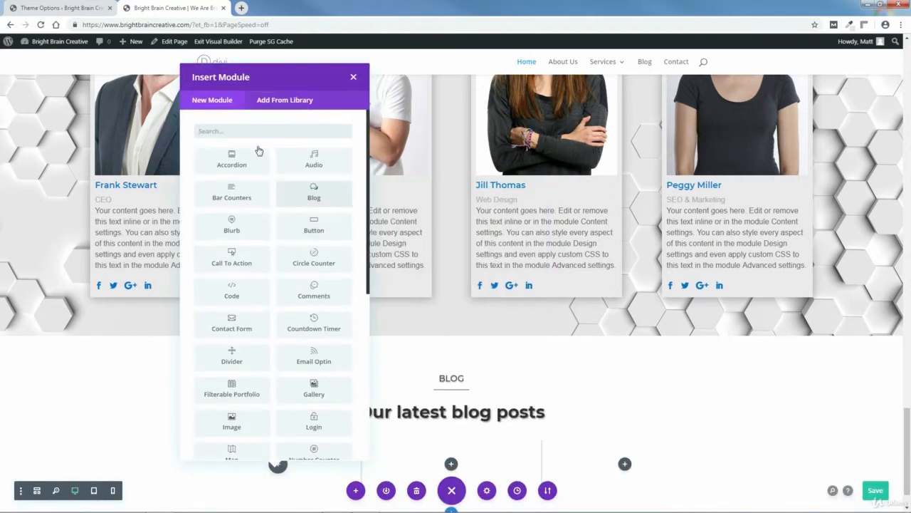
click(247, 131)
text(post)
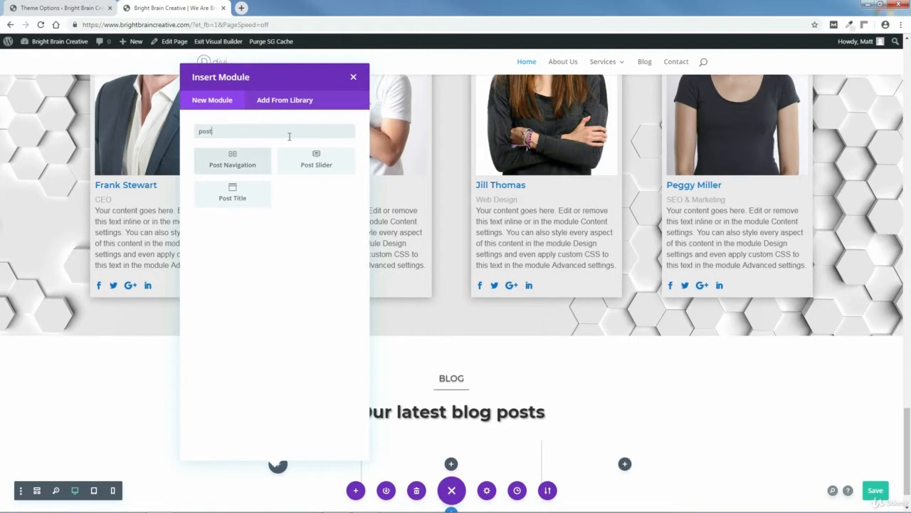
click(317, 166)
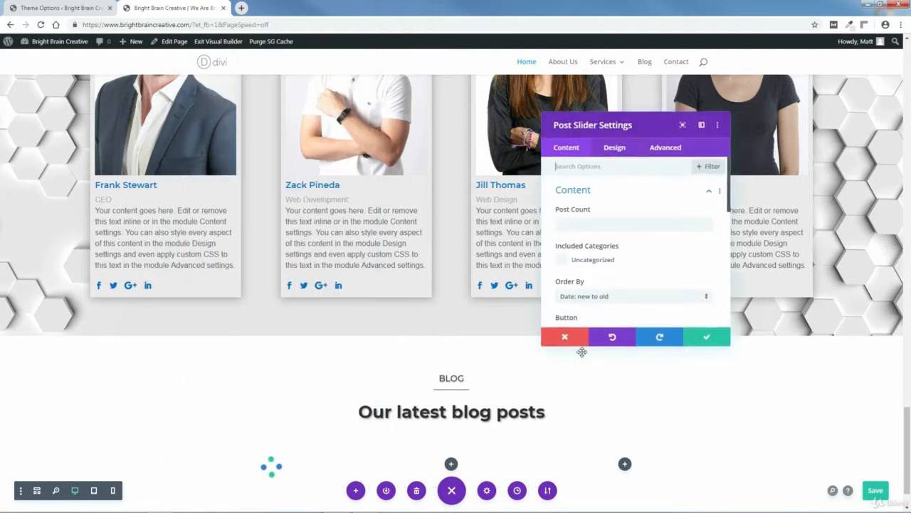
click(704, 341)
Set both the width and max width of the three-column blog row to 90%.
drag(908, 436, 908, 455)
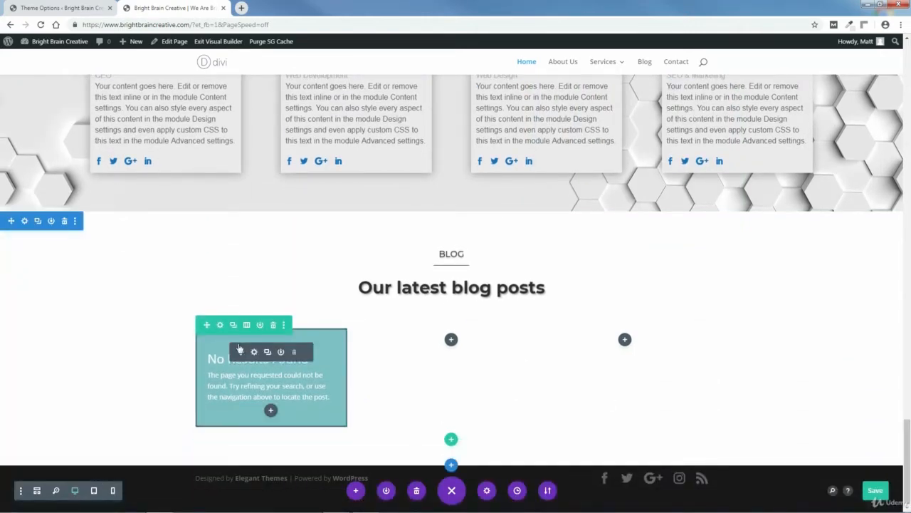
click(220, 325)
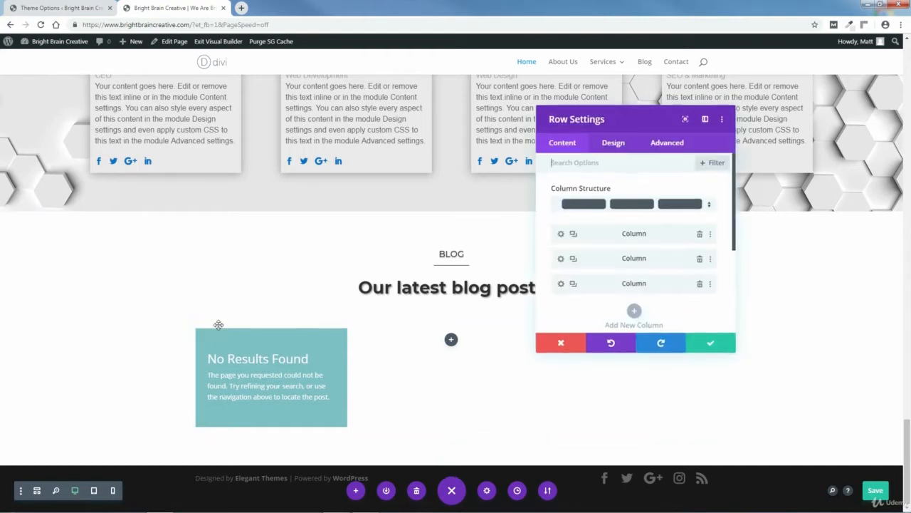
click(614, 147)
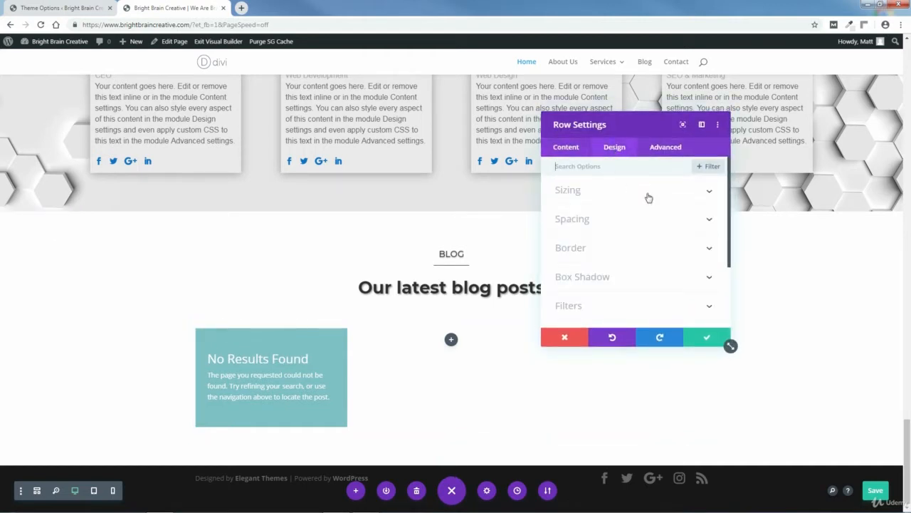
click(708, 192)
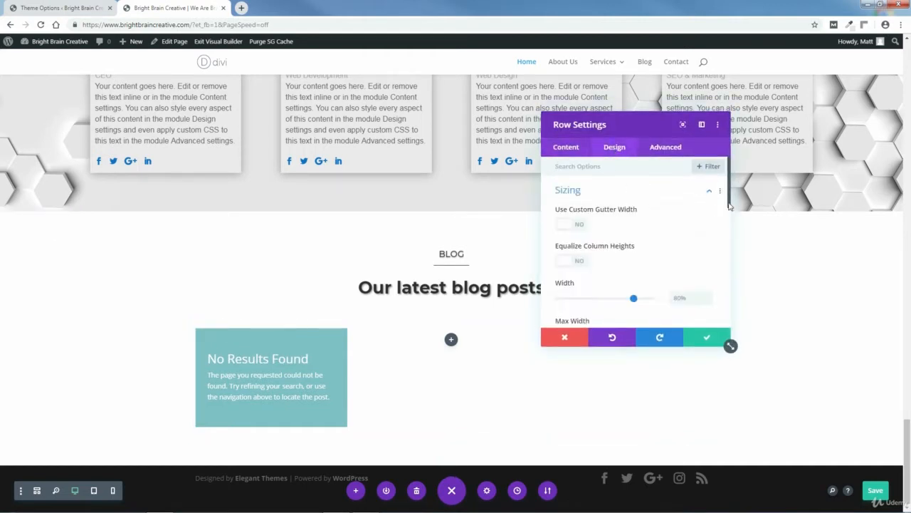
drag(729, 205, 731, 229)
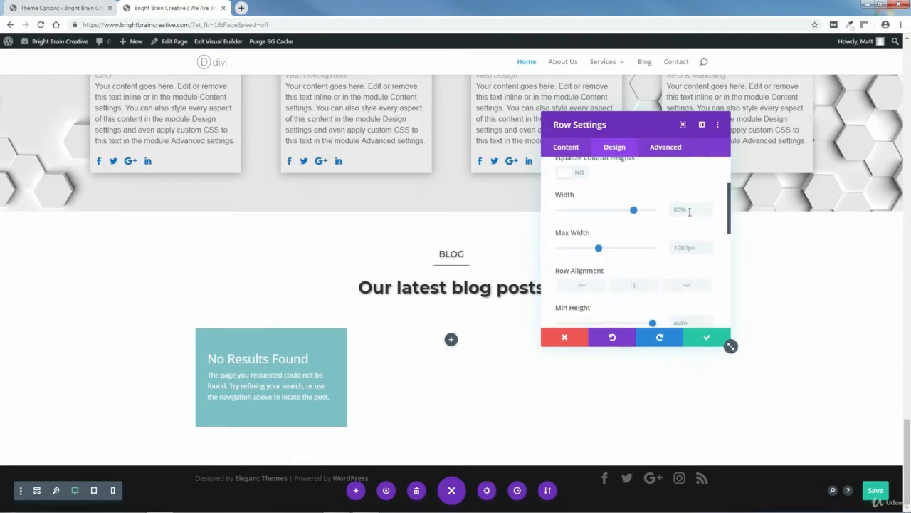
click(687, 209)
text(90%)
click(681, 248)
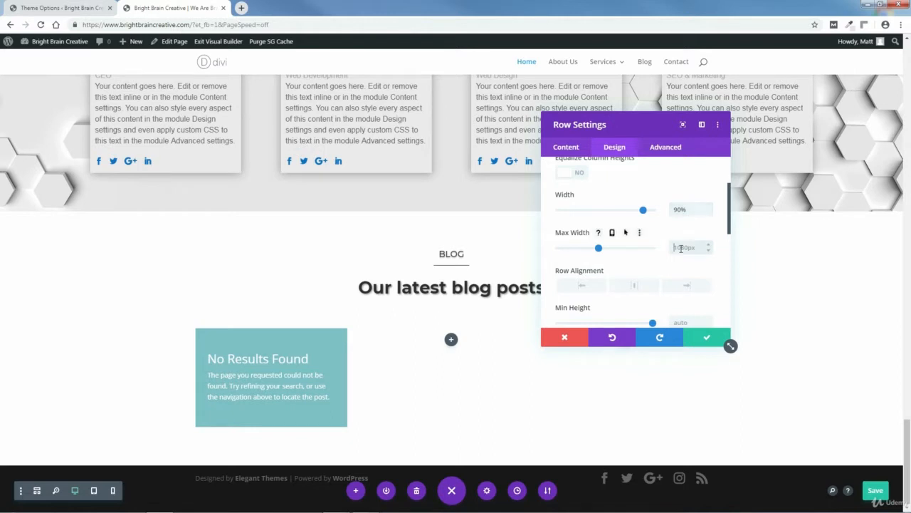
text(90px)
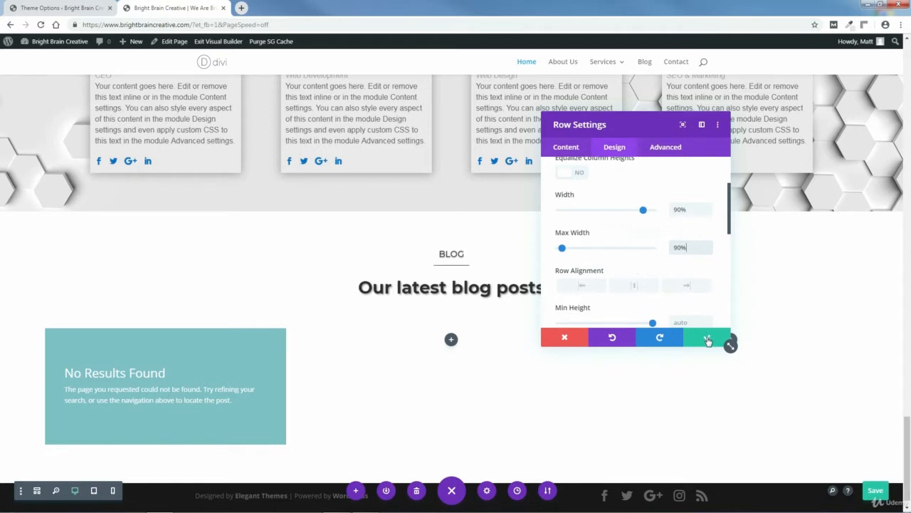
click(708, 341)
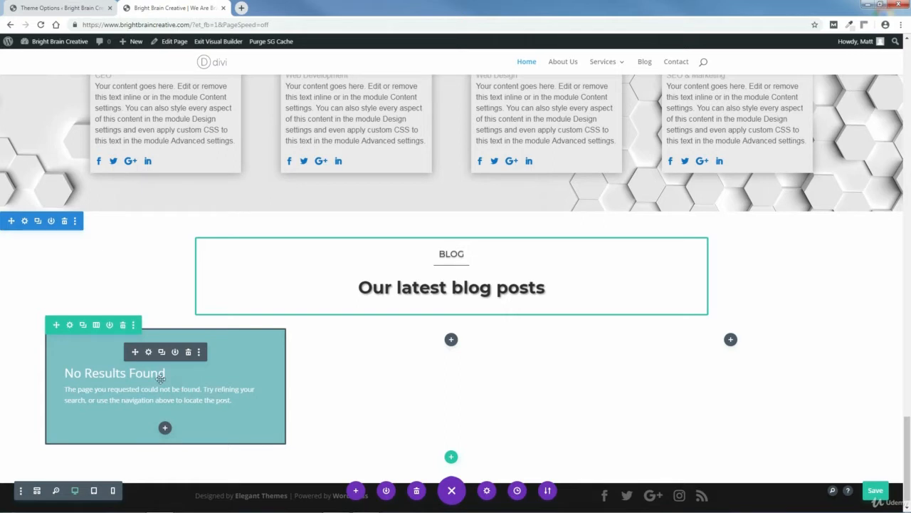
Review the Post Slider's content options, including post count, included categories and ordering.
click(149, 352)
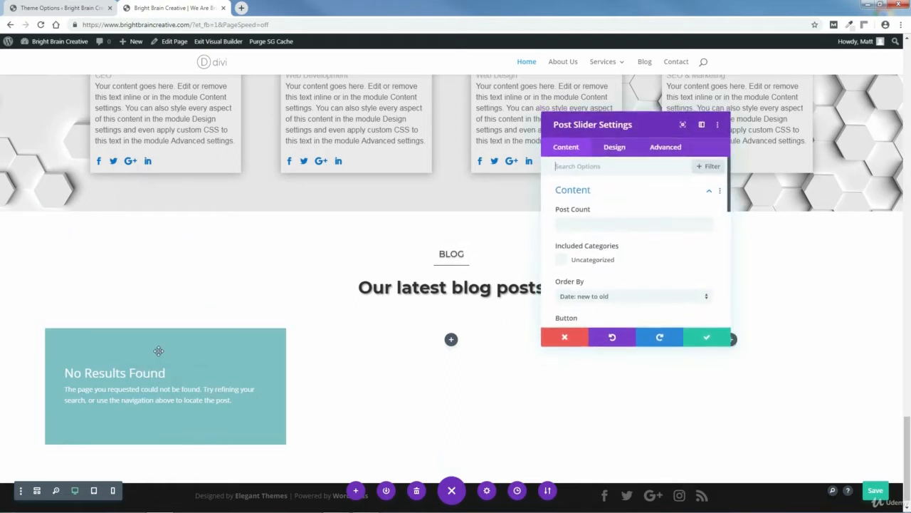
drag(571, 168, 352, 251)
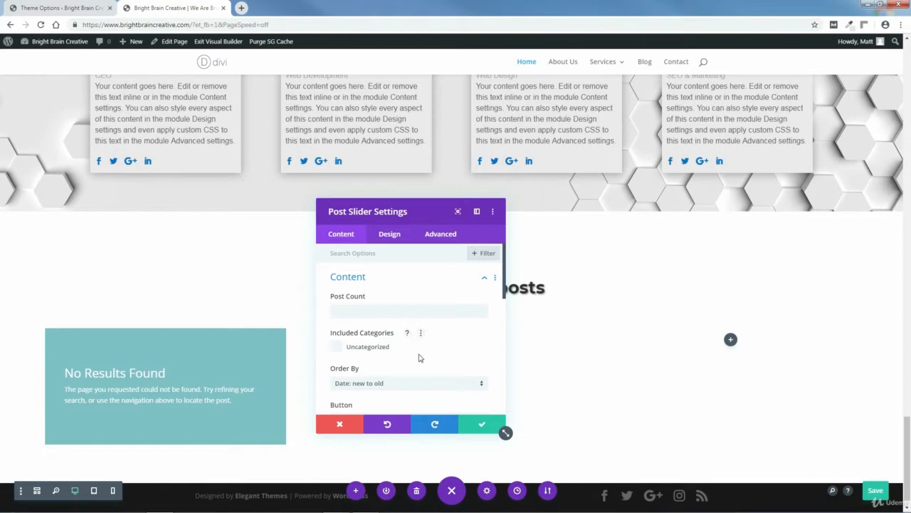
click(480, 424)
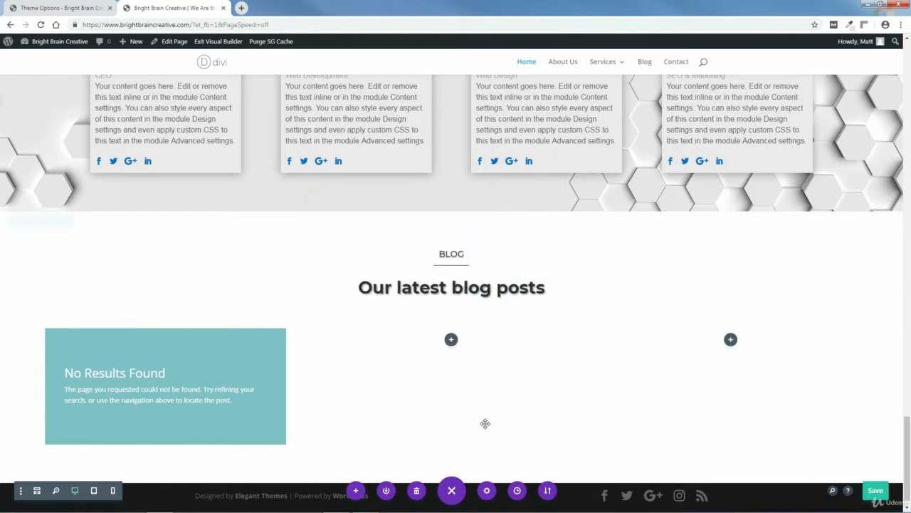
Save the page and exit the Visual Builder.
click(876, 492)
click(218, 42)
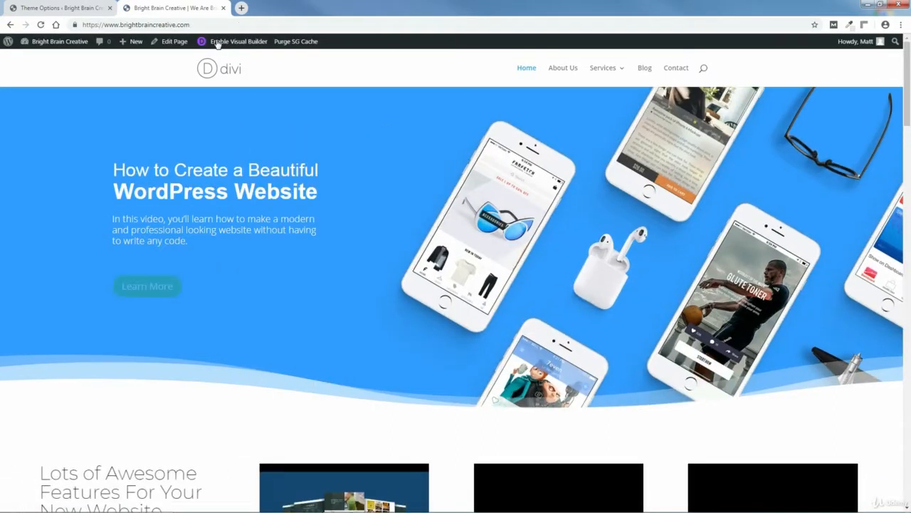
Switch to the WordPress admin area and open its Dashboard home page.
click(55, 8)
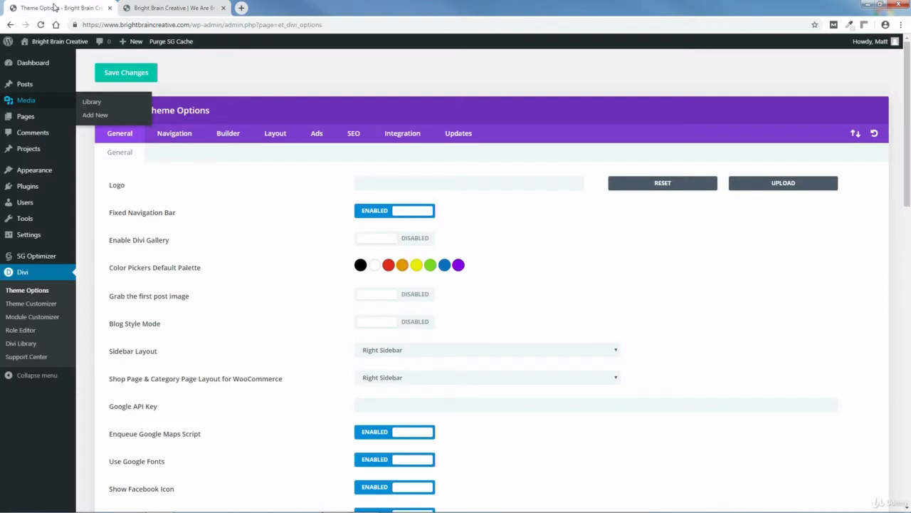
click(29, 63)
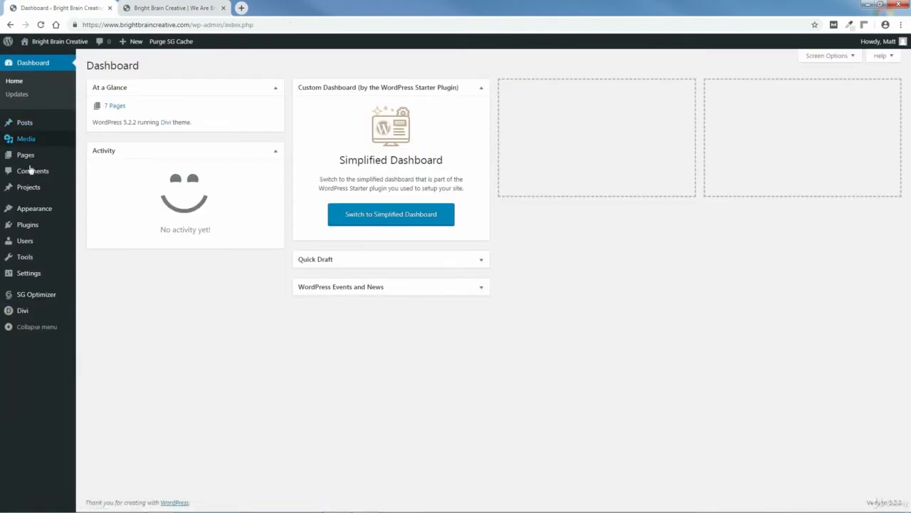
Install the WordPress importer from the site's import tools and run it.
mouse_move(27, 259)
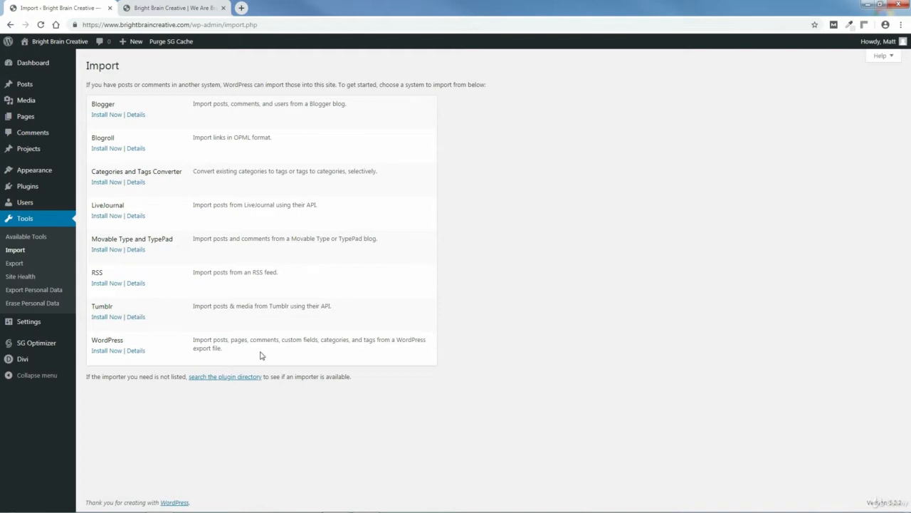
click(105, 351)
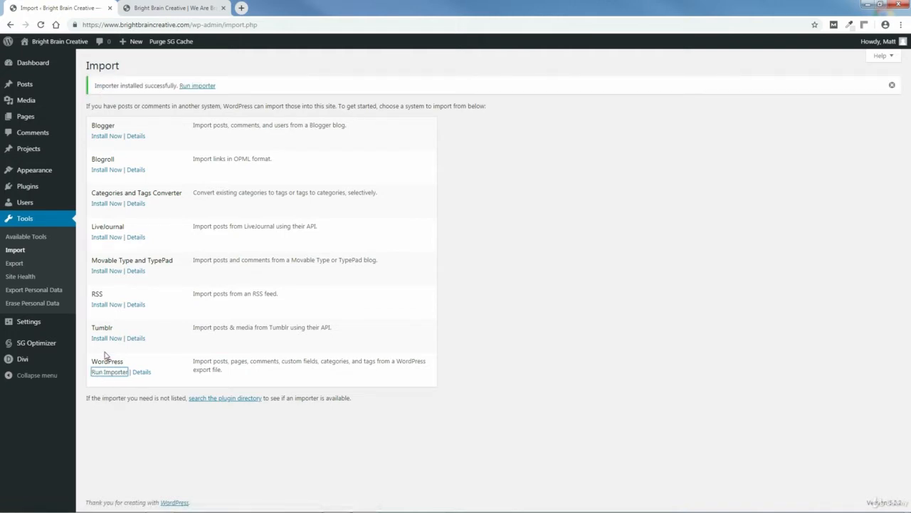
click(195, 86)
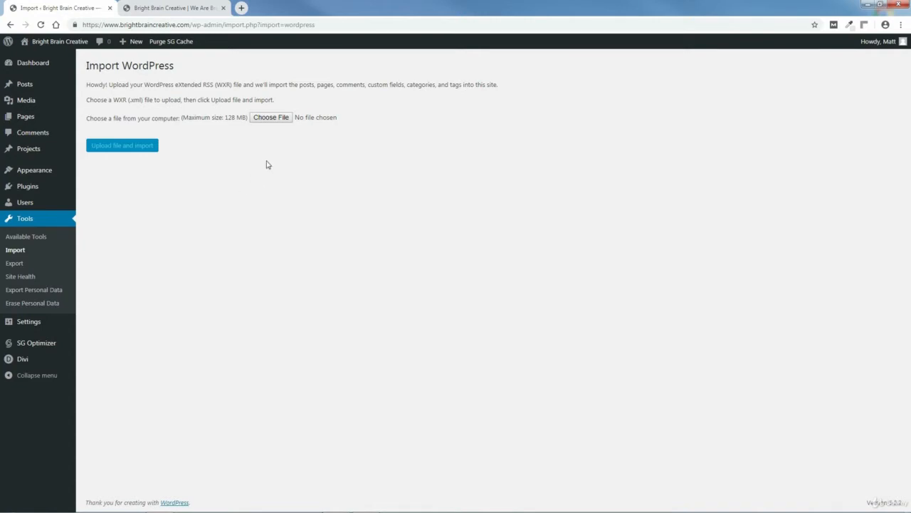
Upload brightbraincreative.WordPress.2019-07-08.xml from the home page's 7-BLOG SECTION > FILES folder for import.
click(271, 119)
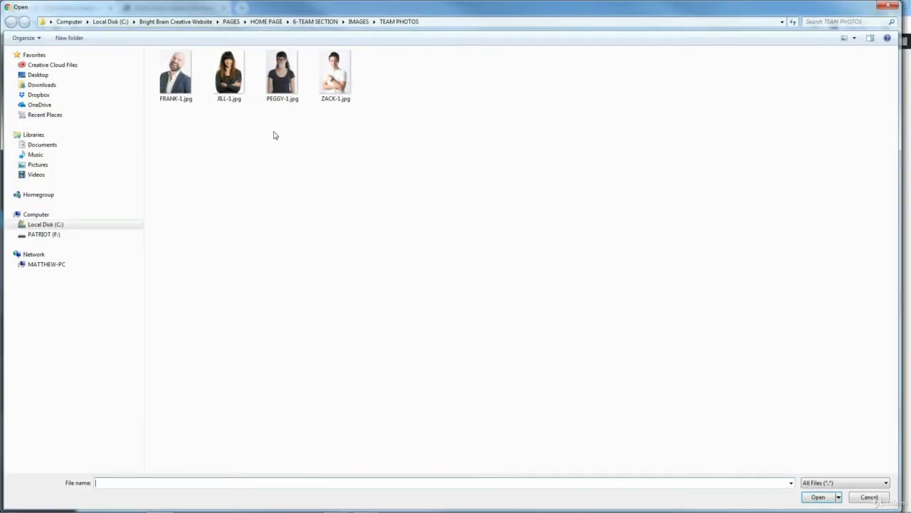
click(173, 21)
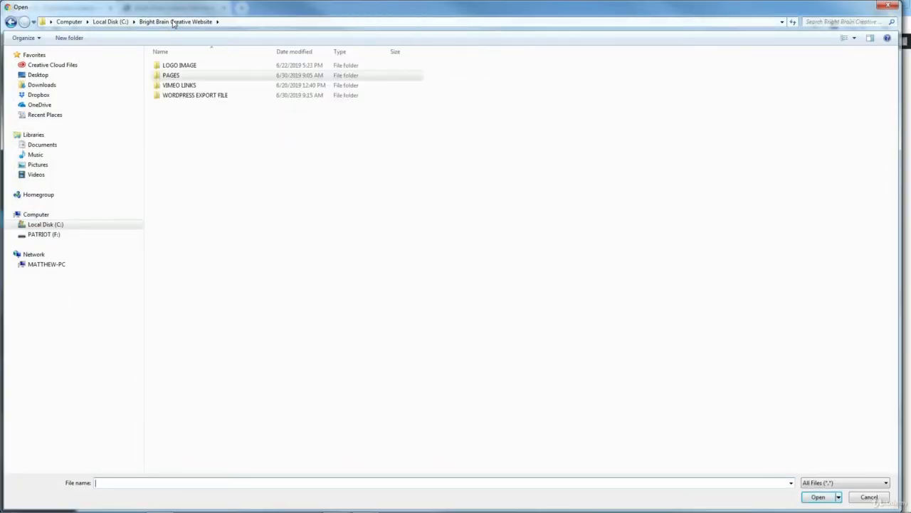
click(176, 75)
double_click(175, 77)
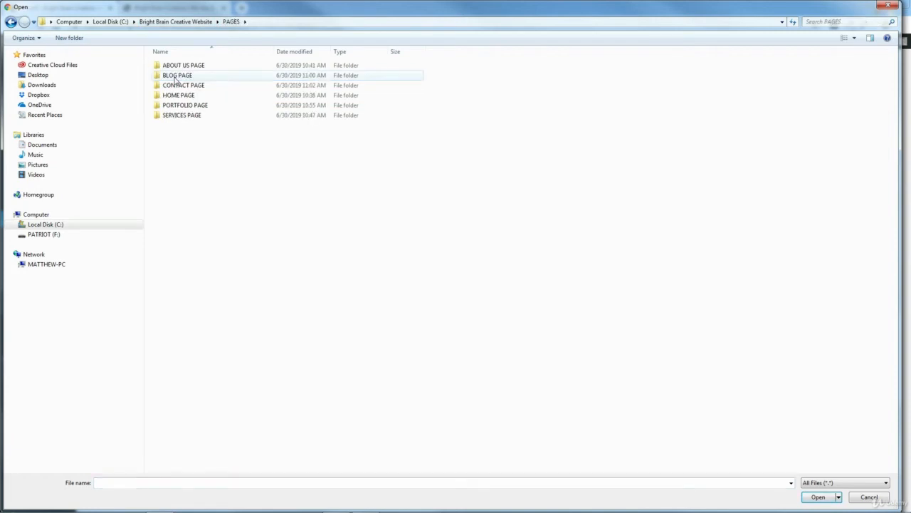
double_click(172, 94)
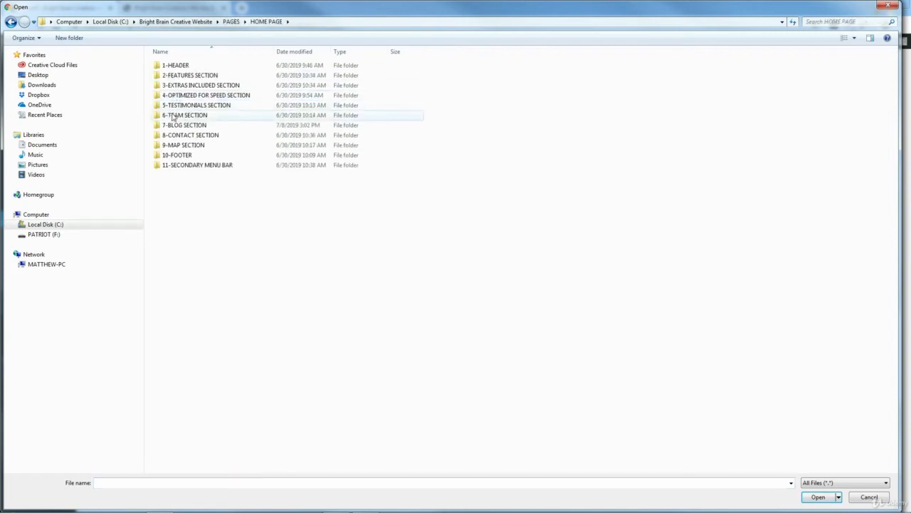
double_click(175, 125)
double_click(176, 87)
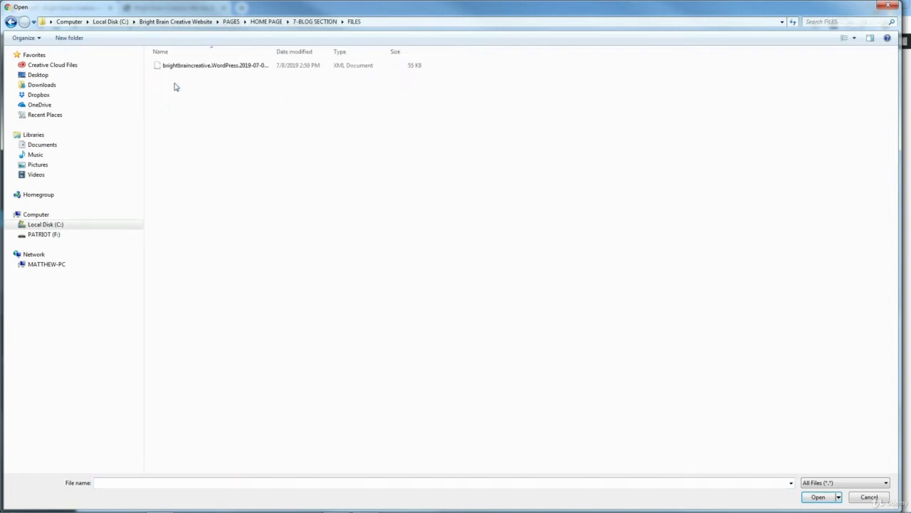
click(218, 66)
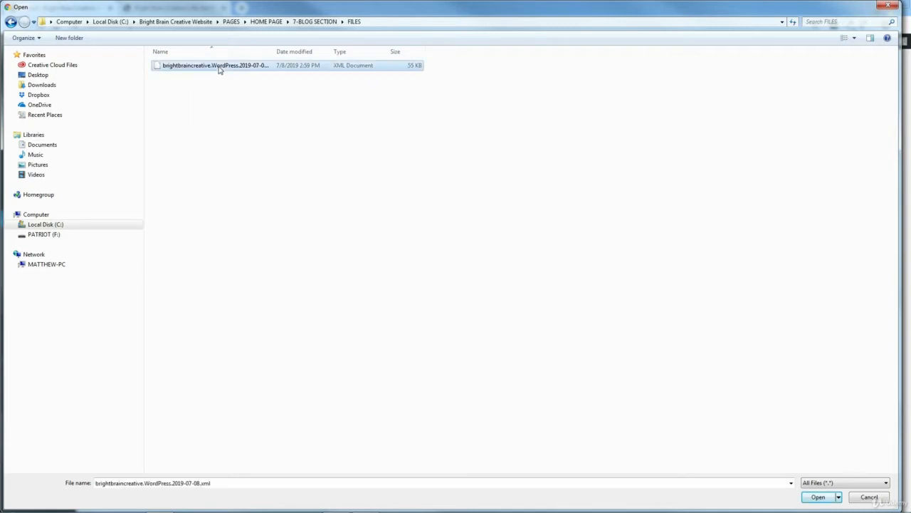
click(824, 501)
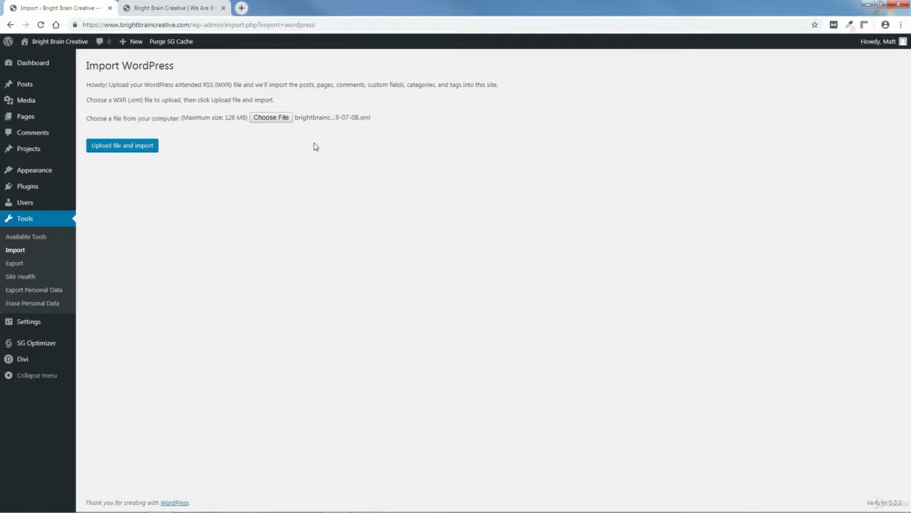
click(121, 148)
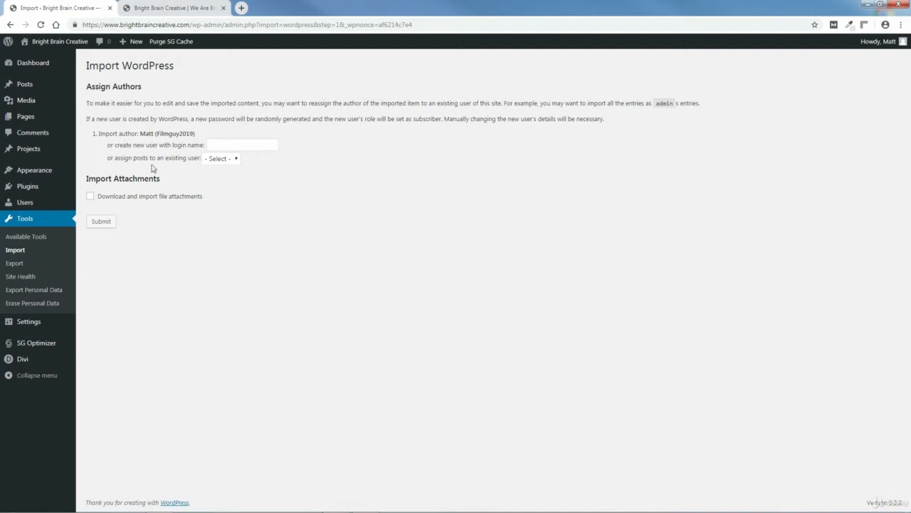
Assign the imported posts to the existing site user, include downloading file attachments, and submit the import.
click(226, 161)
click(218, 181)
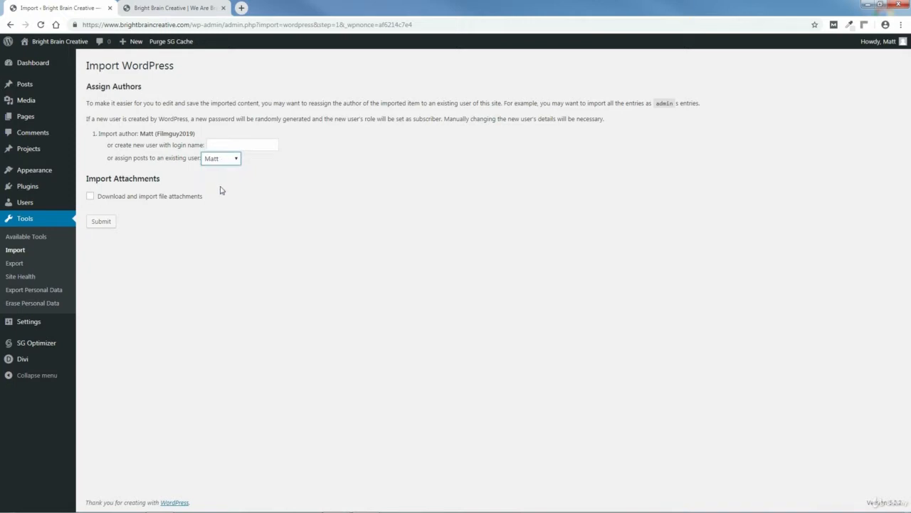
click(91, 197)
click(102, 222)
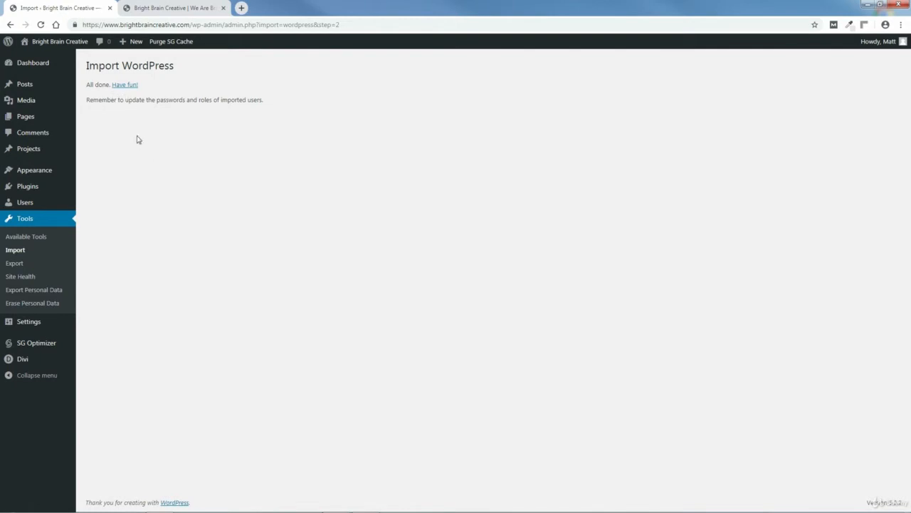
Open the post "Ten Accessories Every Woman Needs" for editing and bring up its featured image selection.
mouse_move(25, 87)
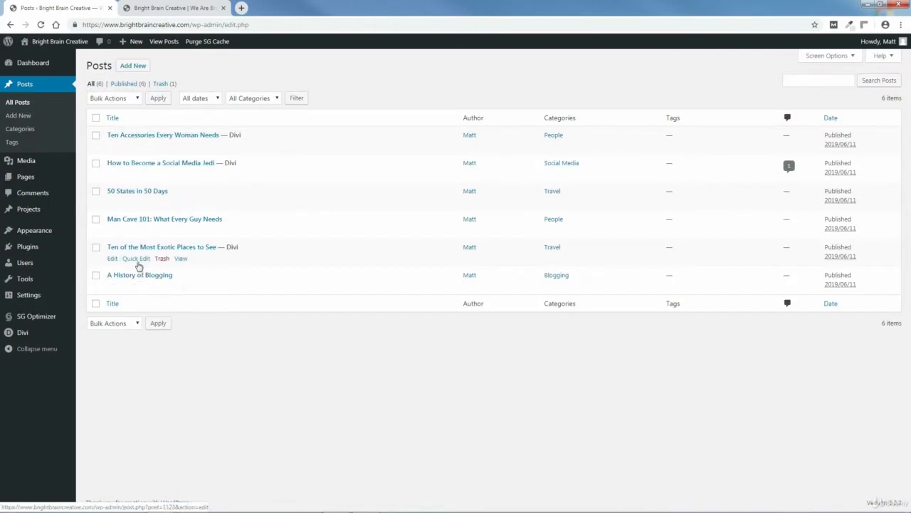
click(148, 135)
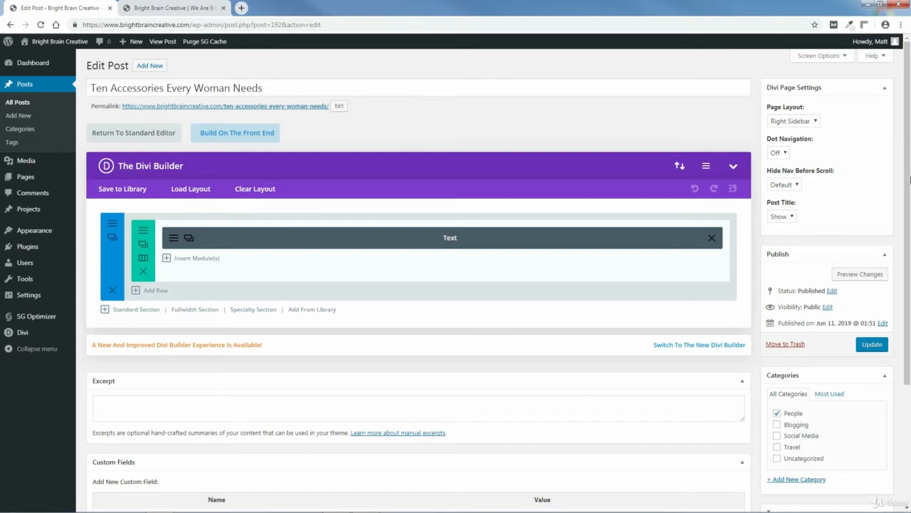
drag(908, 182, 909, 328)
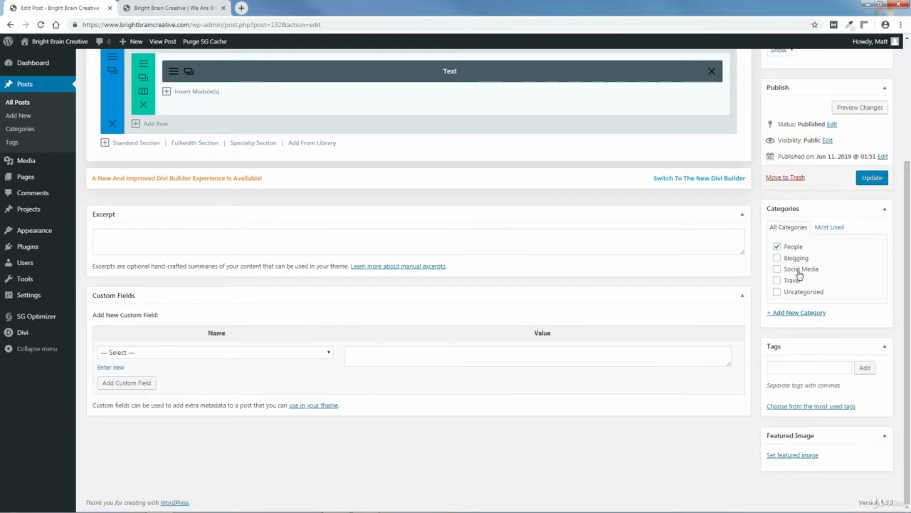
click(790, 458)
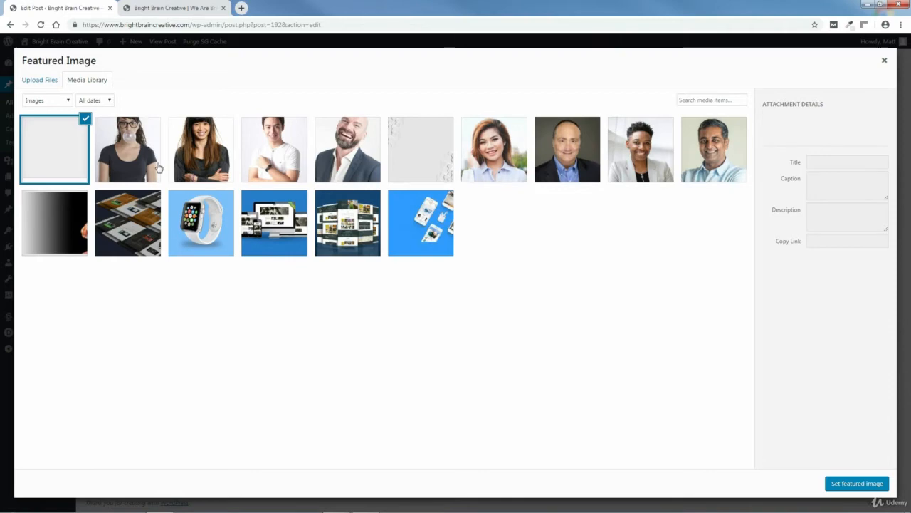
Upload all six blog images from the home page's 7-BLOG SECTION > IMAGES folder to the media library.
click(41, 81)
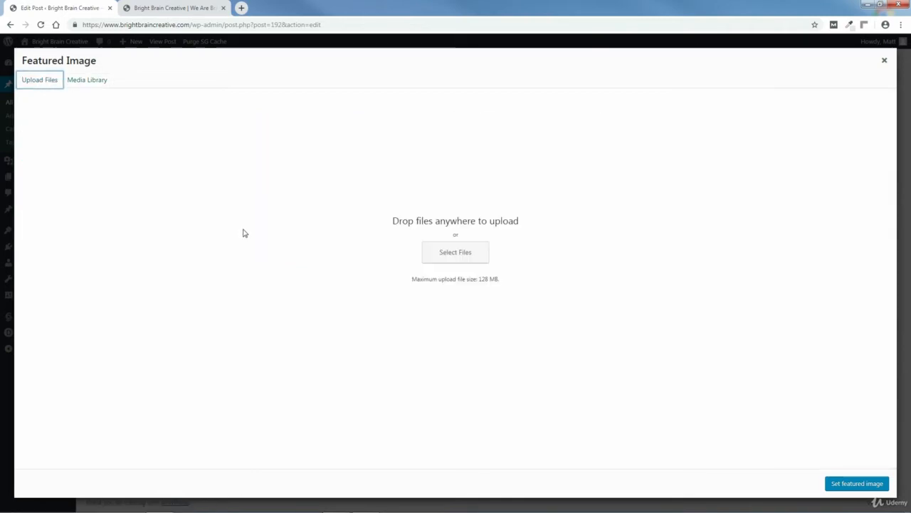
click(457, 258)
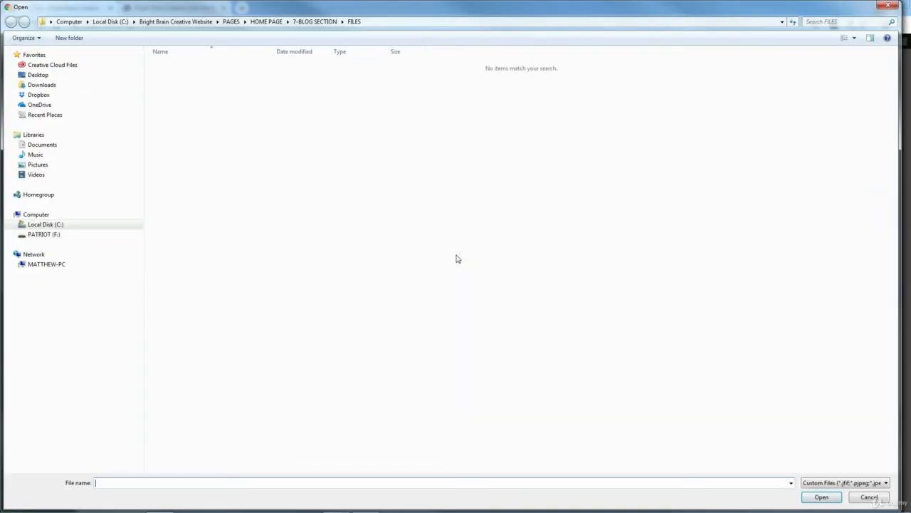
click(176, 22)
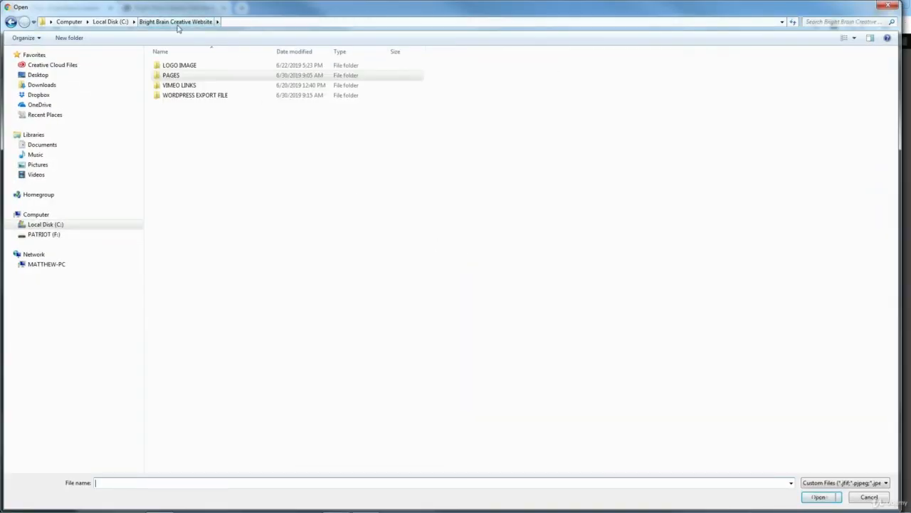
double_click(171, 74)
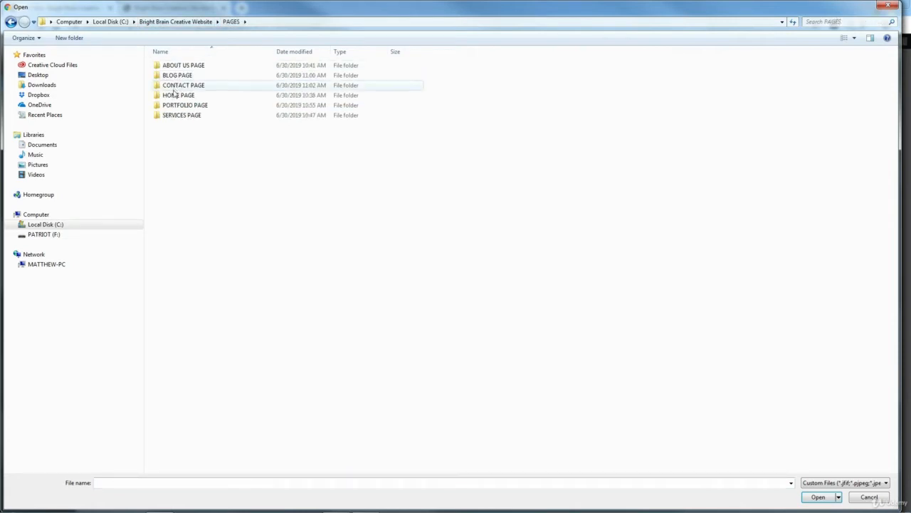
double_click(175, 95)
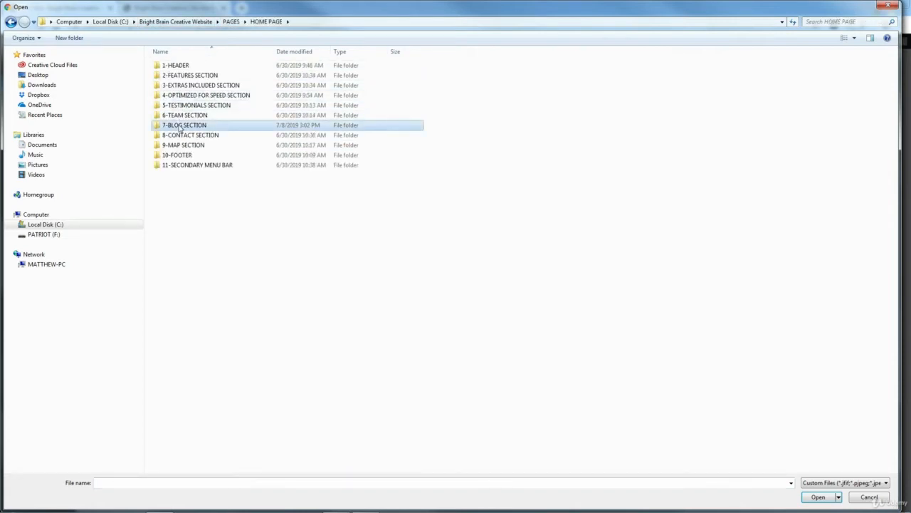
double_click(179, 126)
double_click(228, 74)
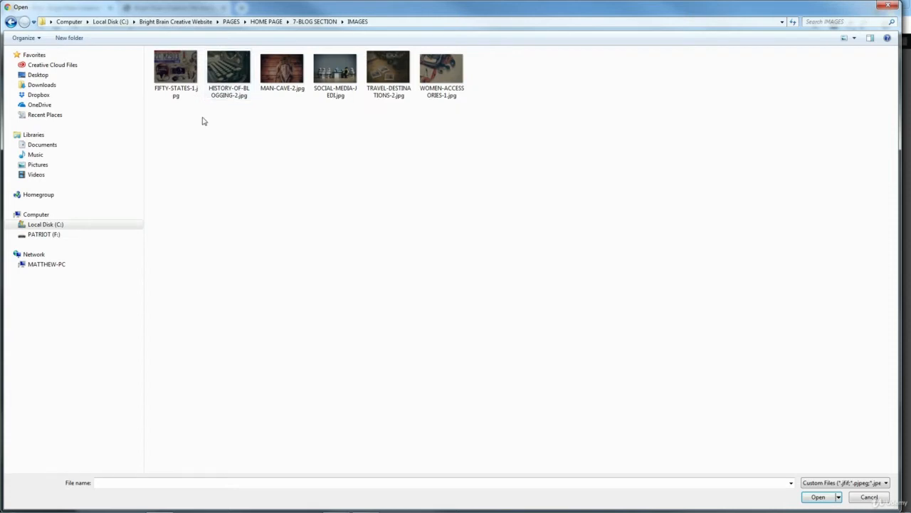
drag(171, 115, 450, 71)
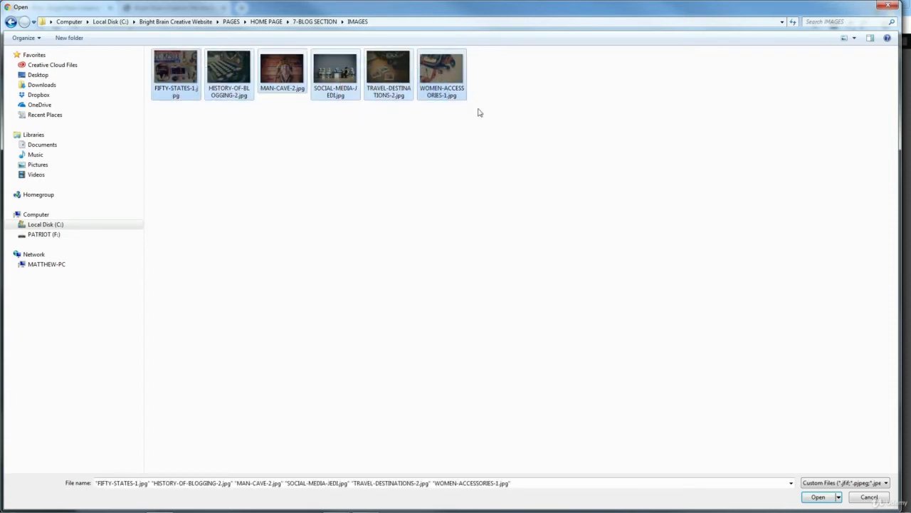
click(820, 498)
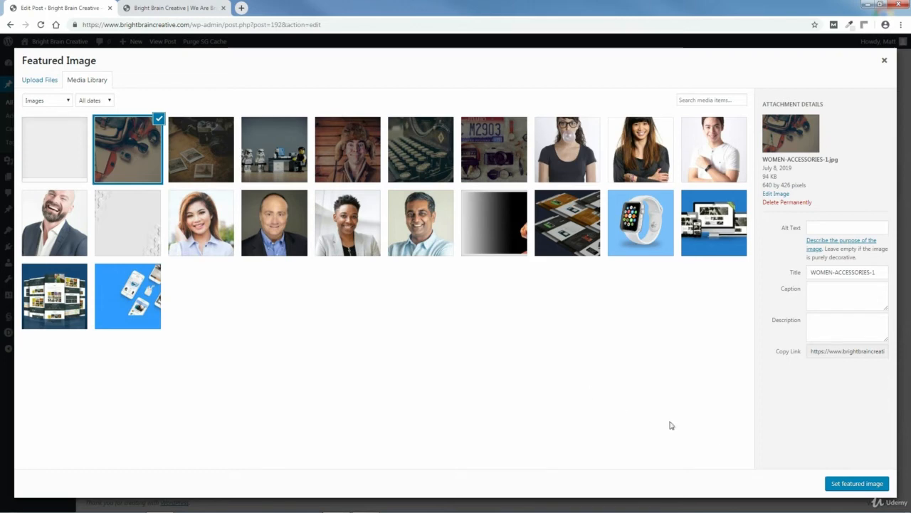
Update the post with WOMEN-ACCESSORIES-1.jpg as its featured image and view it on the site.
click(859, 484)
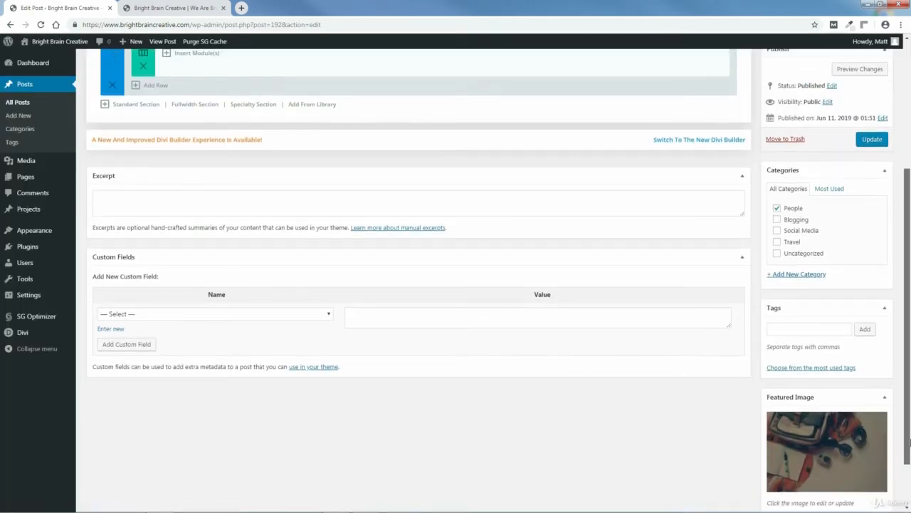
drag(907, 420, 892, 308)
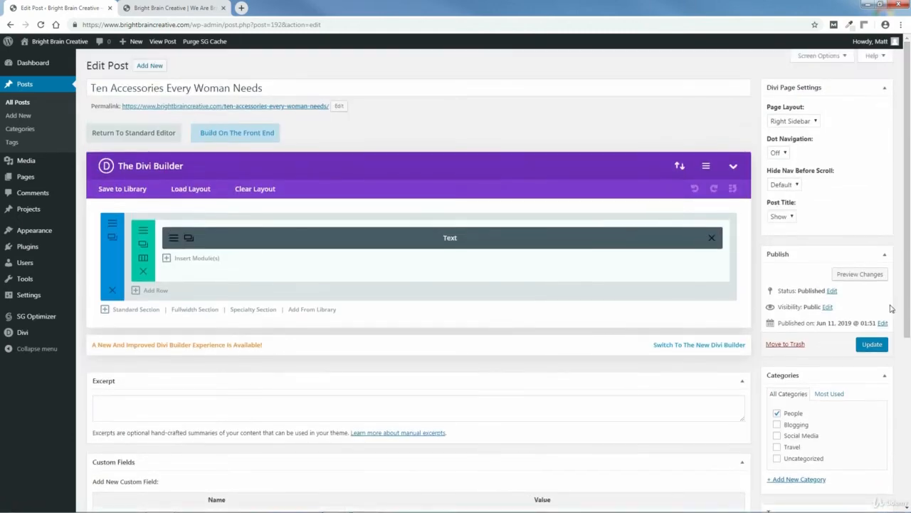
click(873, 345)
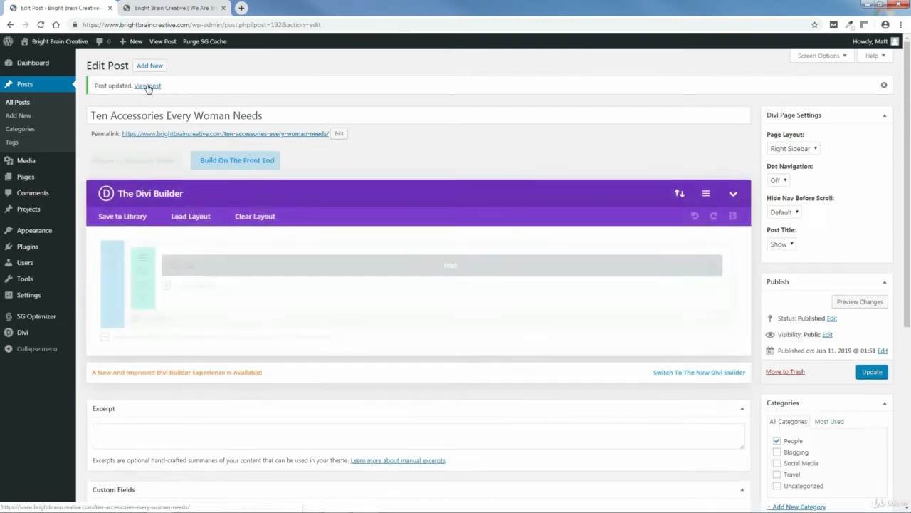
click(148, 86)
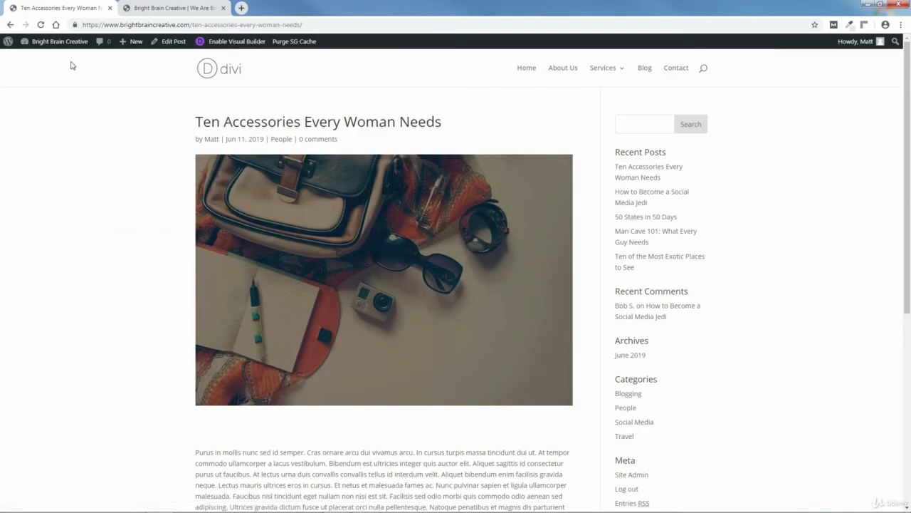
Return to the list of all posts and open the five posts below "Ten Accessories Every Woman Needs" for editing in separate tabs.
mouse_move(58, 44)
click(35, 58)
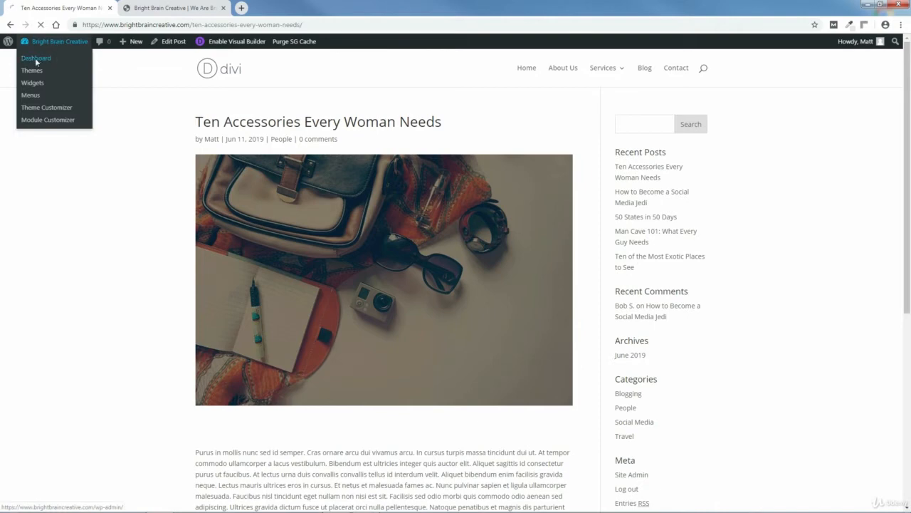
mouse_move(27, 125)
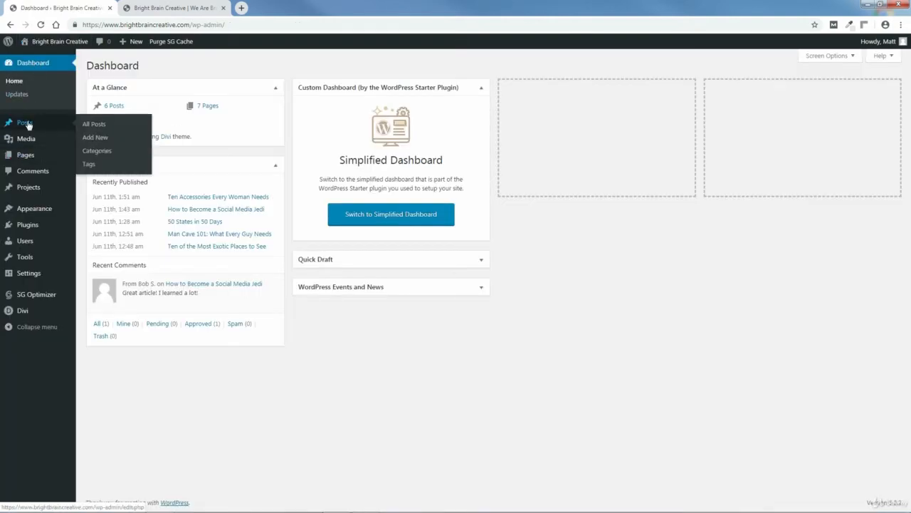
click(91, 125)
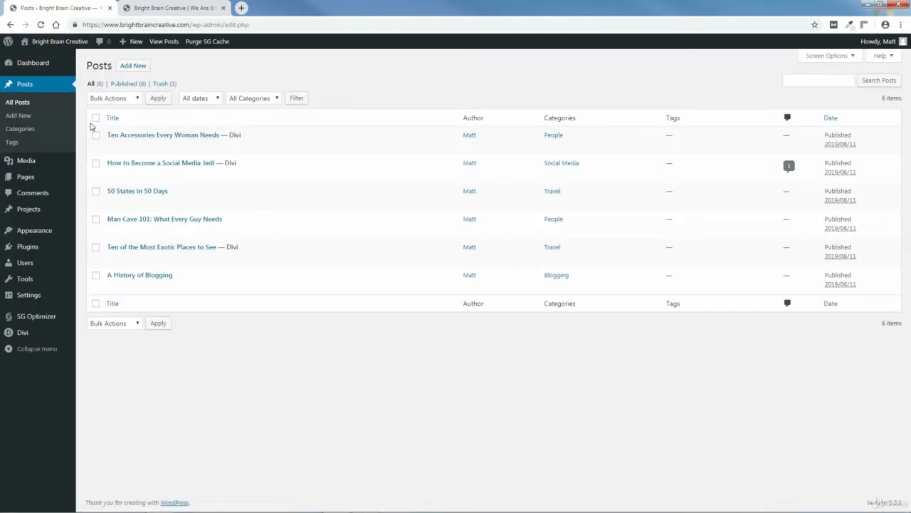
middle_click(129, 165)
middle_click(131, 192)
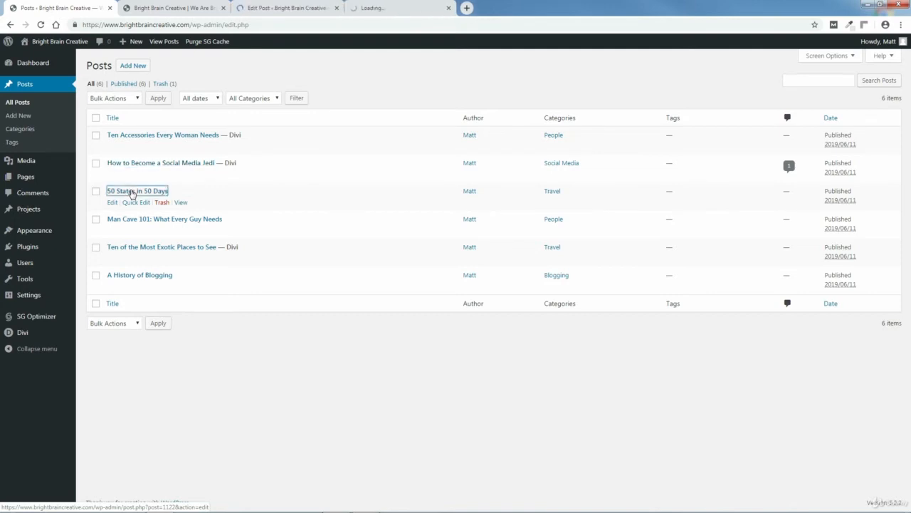
middle_click(131, 221)
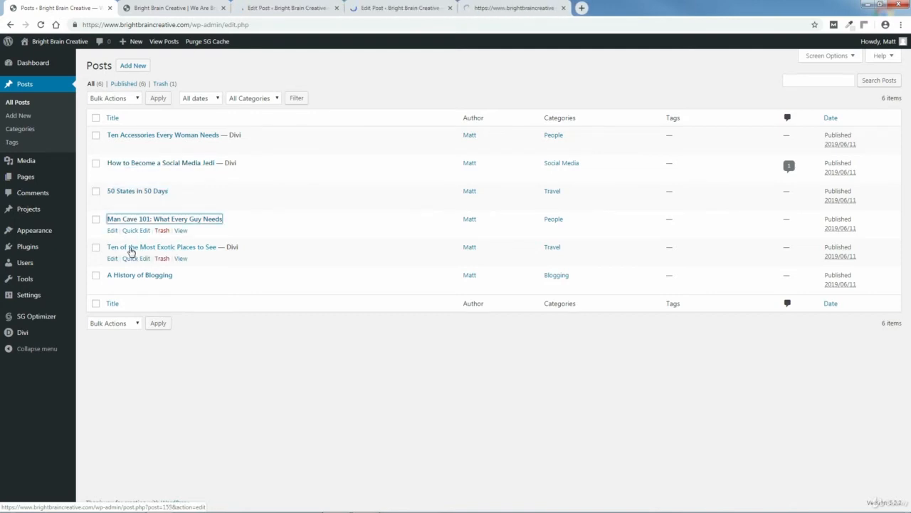
middle_click(129, 248)
middle_click(135, 277)
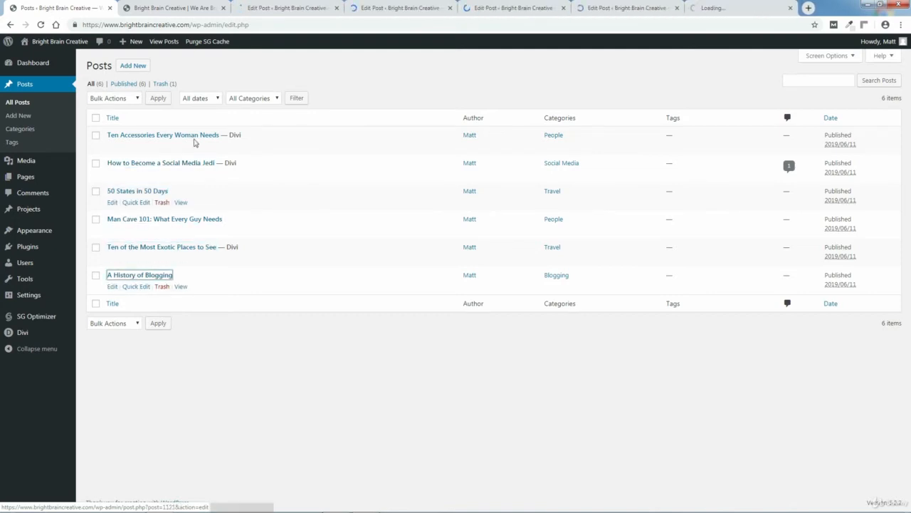
Open the settings of the blog section's post slider on the homepage and limit its included categories to Blogging and Social Media.
click(289, 8)
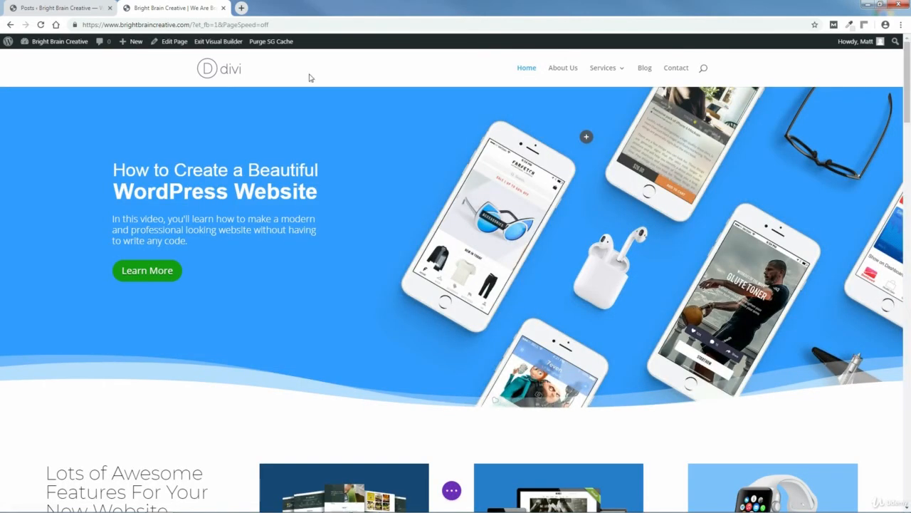
drag(908, 122, 909, 442)
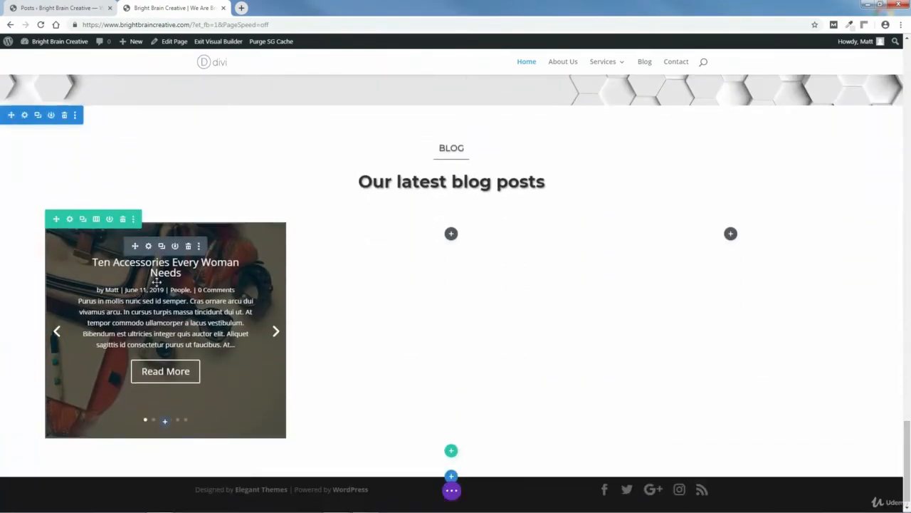
click(149, 247)
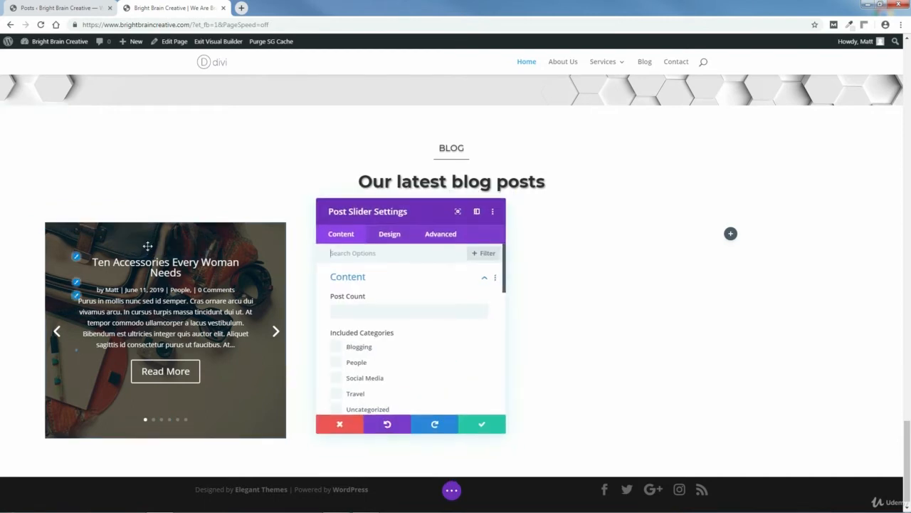
drag(503, 286, 502, 300)
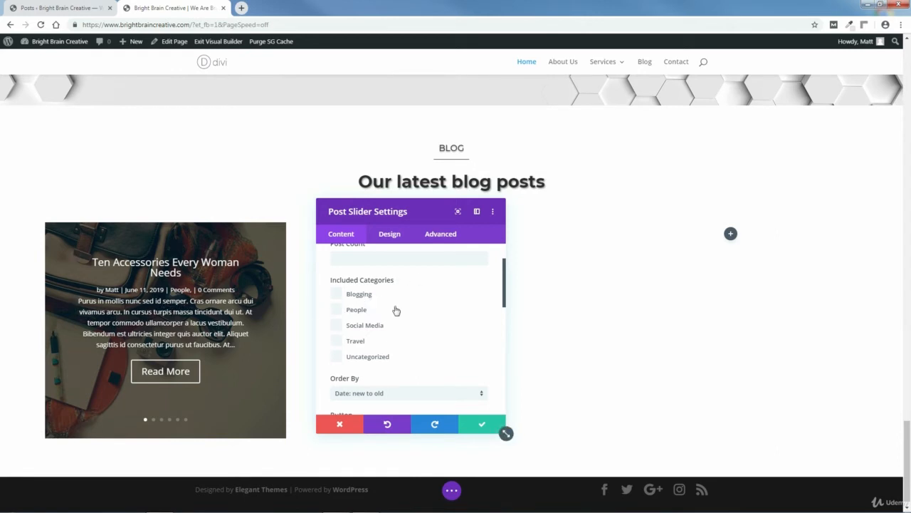
click(339, 298)
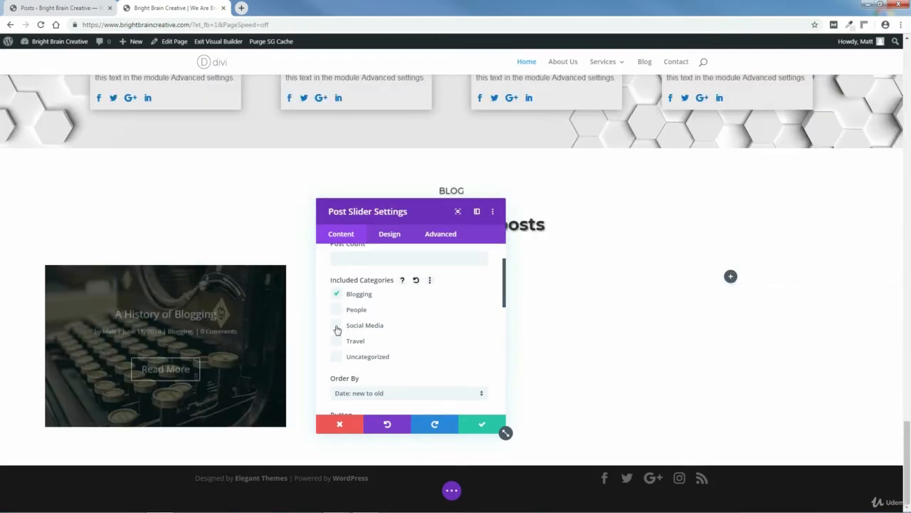
click(337, 326)
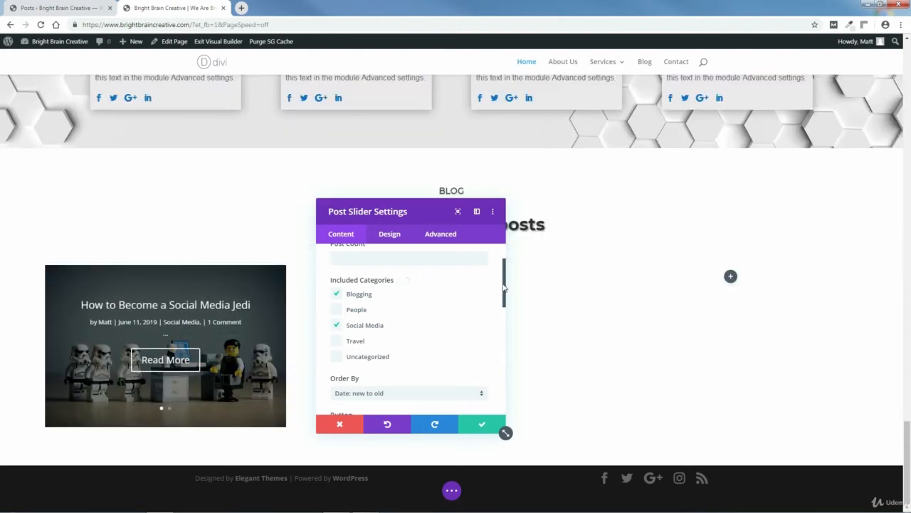
Set the post slider's excerpt length to 150.
drag(504, 287, 504, 292)
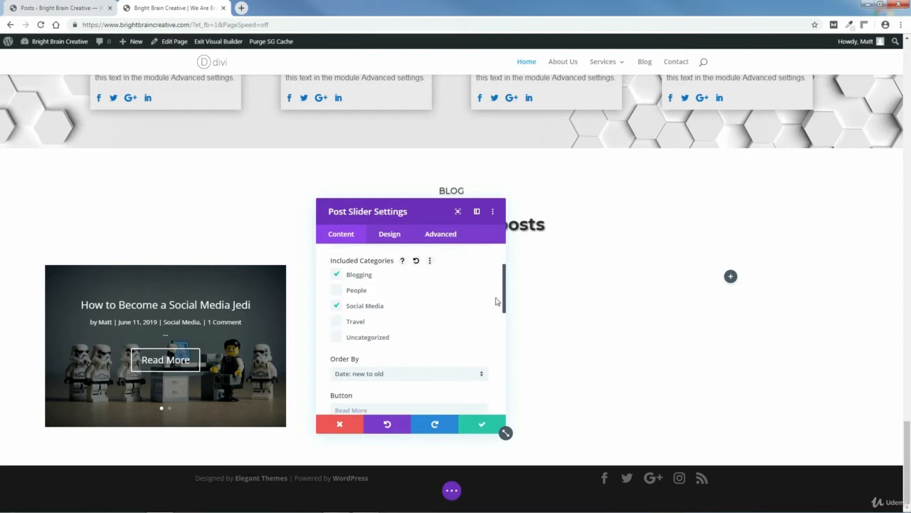
drag(505, 301, 510, 349)
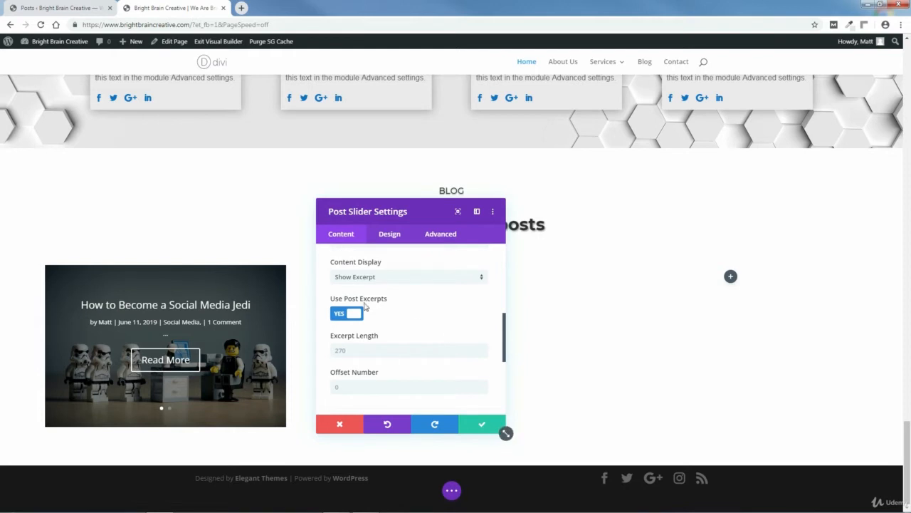
click(356, 351)
text(150)
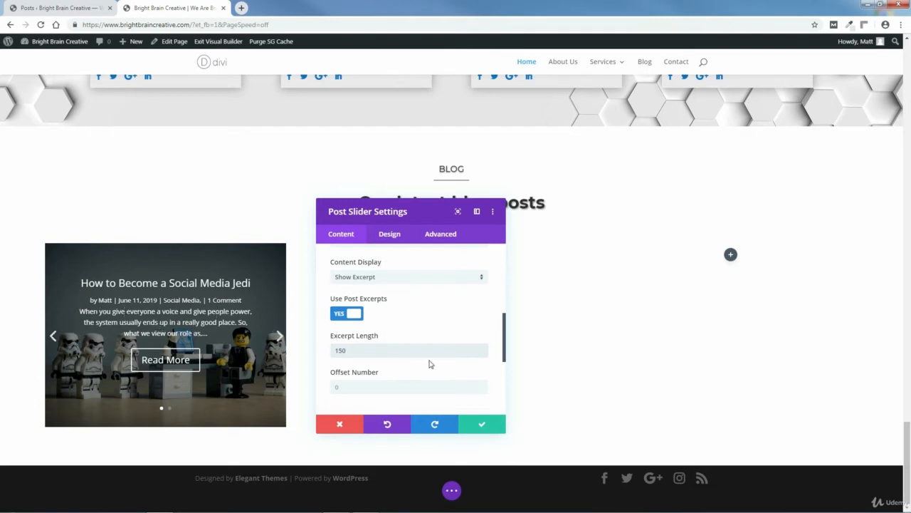
Preview the post slider without its arrows and without its controls, restoring each element after hiding it.
drag(507, 349, 507, 305)
scroll(498, 295, up, 5)
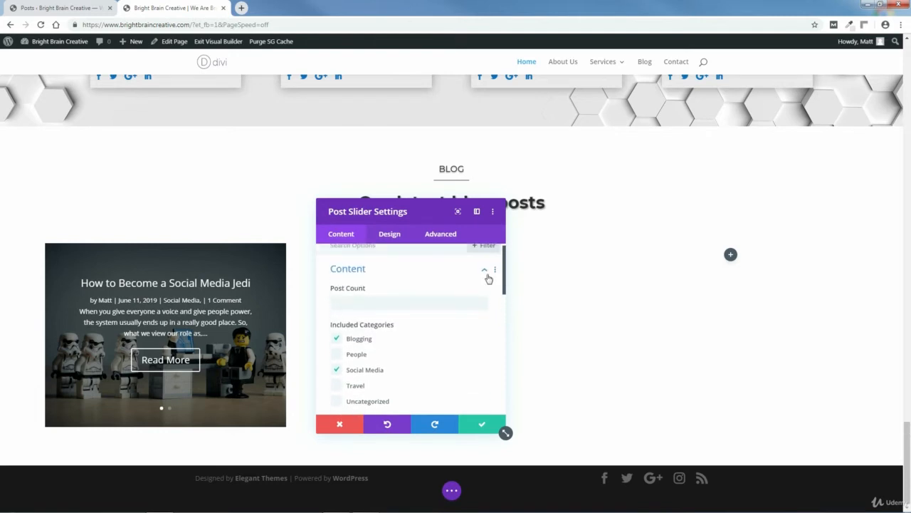
click(485, 282)
click(485, 301)
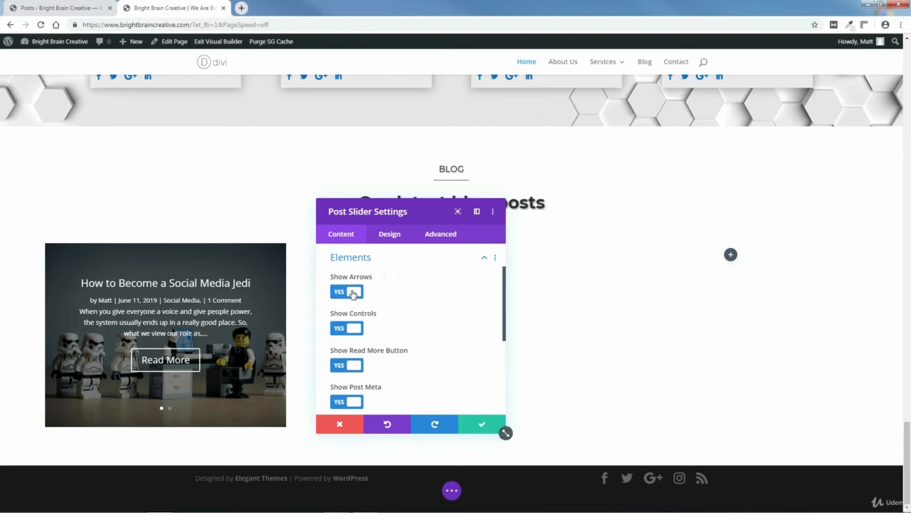
click(353, 293)
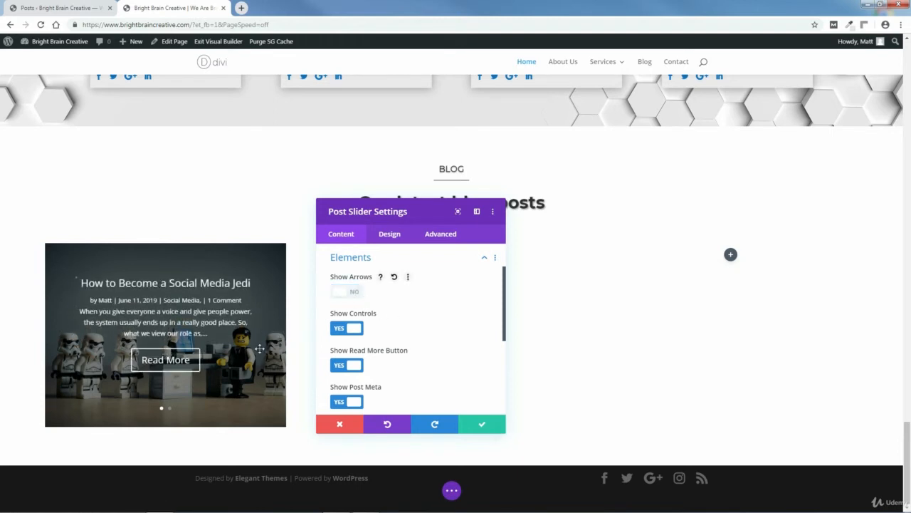
click(343, 296)
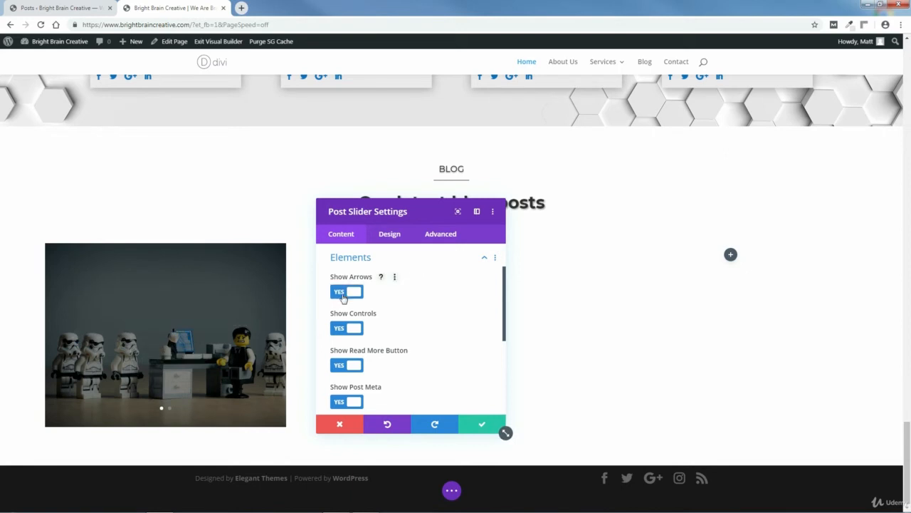
click(353, 329)
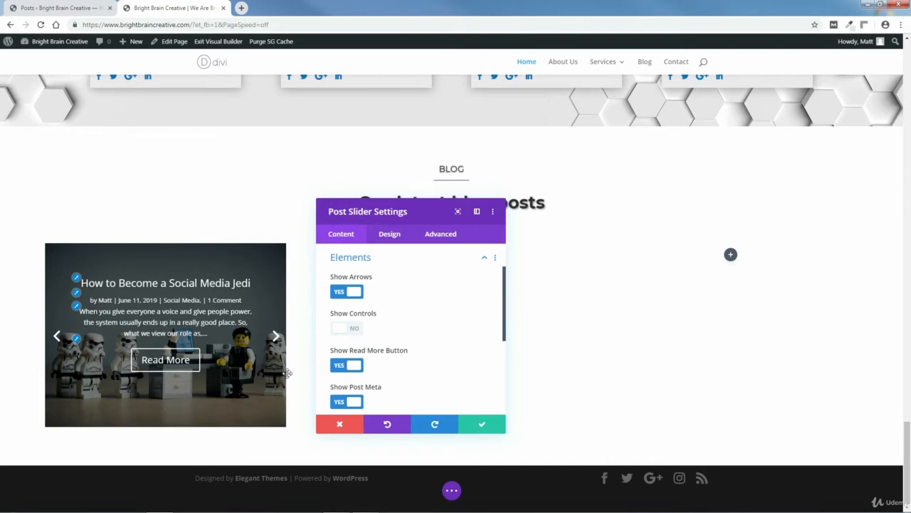
click(350, 329)
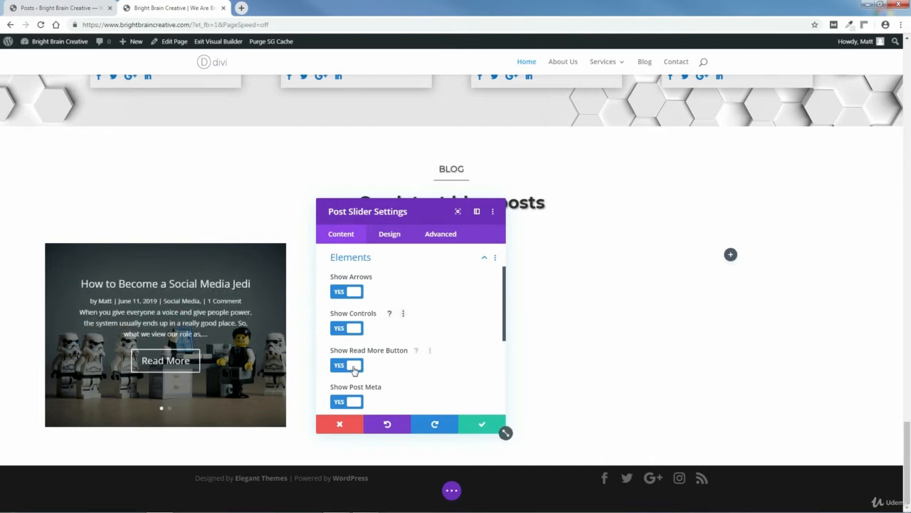
Preview the slider with the Read More button and post meta hidden, and turn both back on.
click(349, 365)
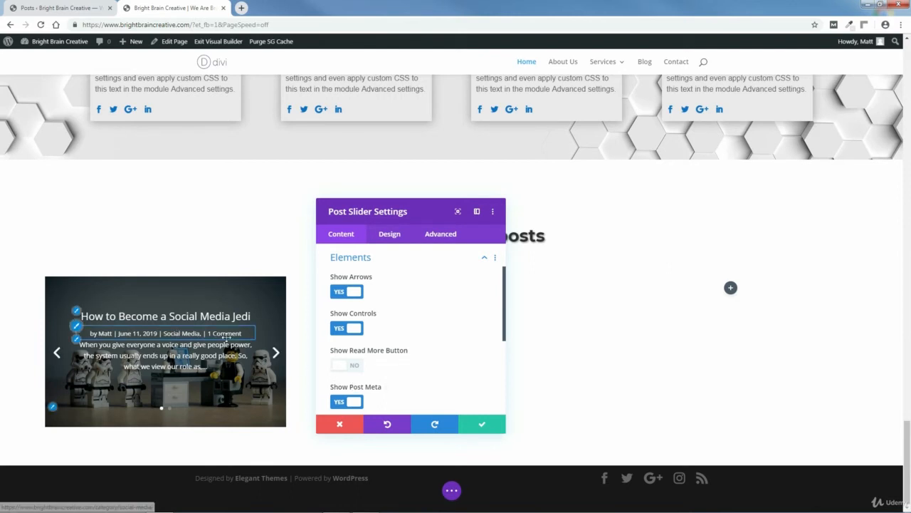
click(347, 401)
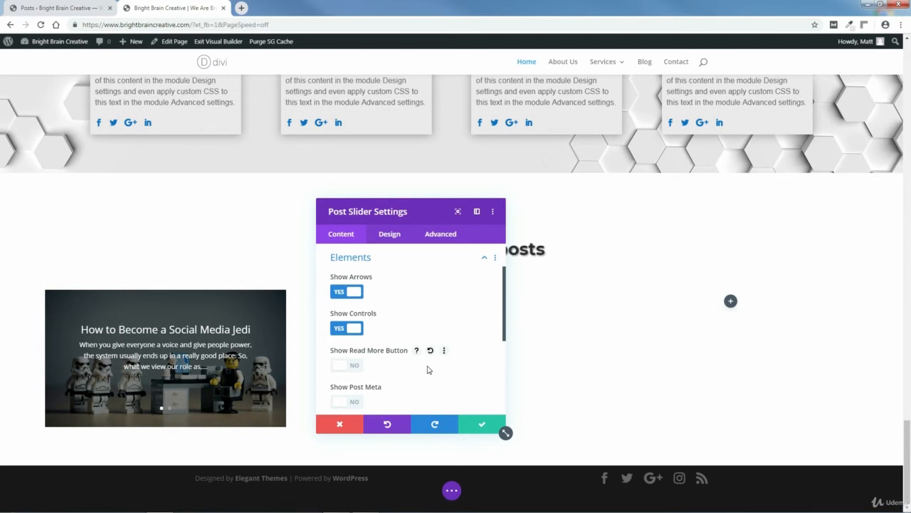
click(344, 366)
click(341, 401)
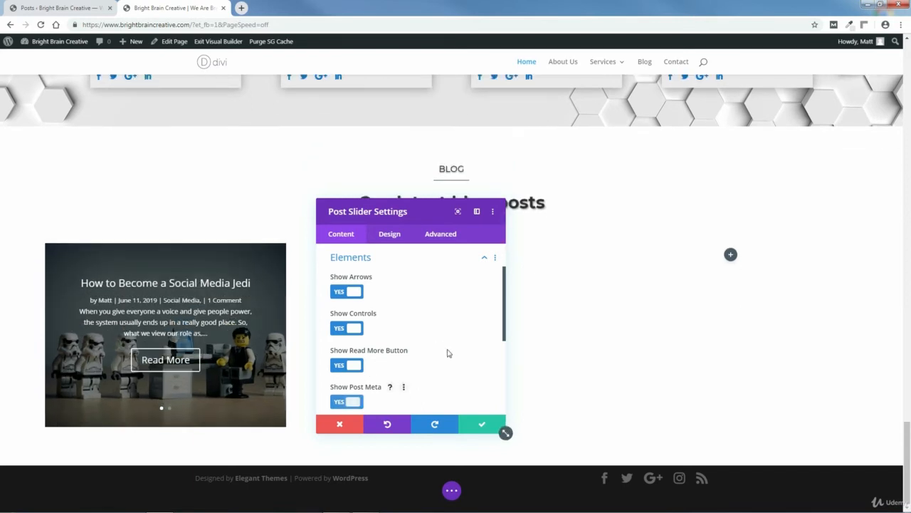
Turn off the featured image in the post slider.
drag(504, 335, 505, 369)
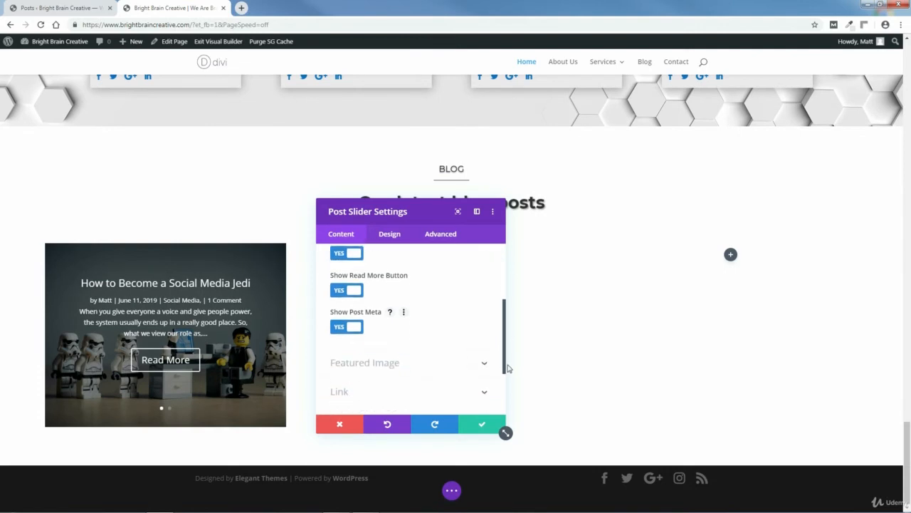
click(484, 365)
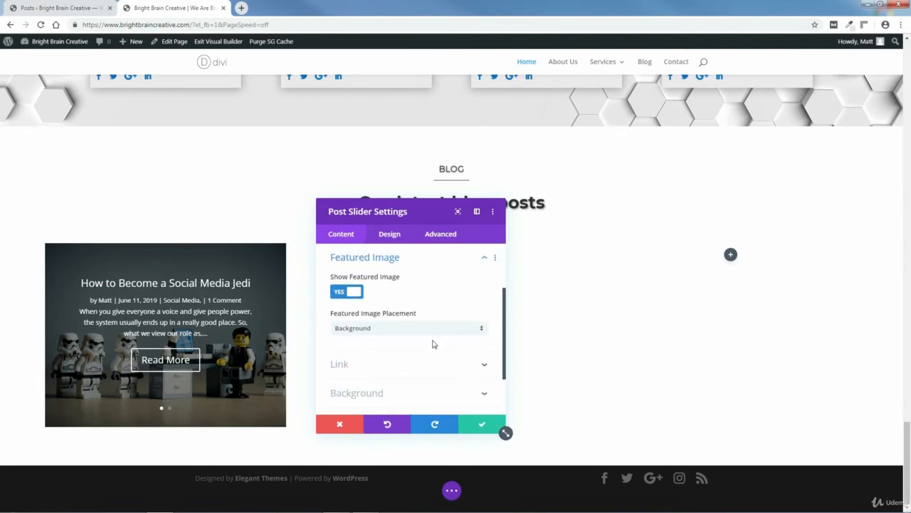
click(356, 292)
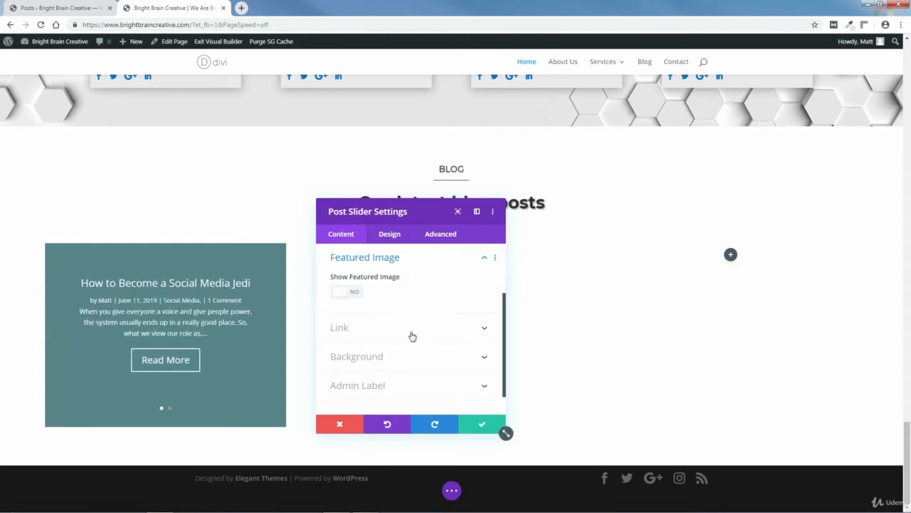
Try a bright blue background color from the expanded palette on the post slider and undo it.
scroll(506, 325, down, 1)
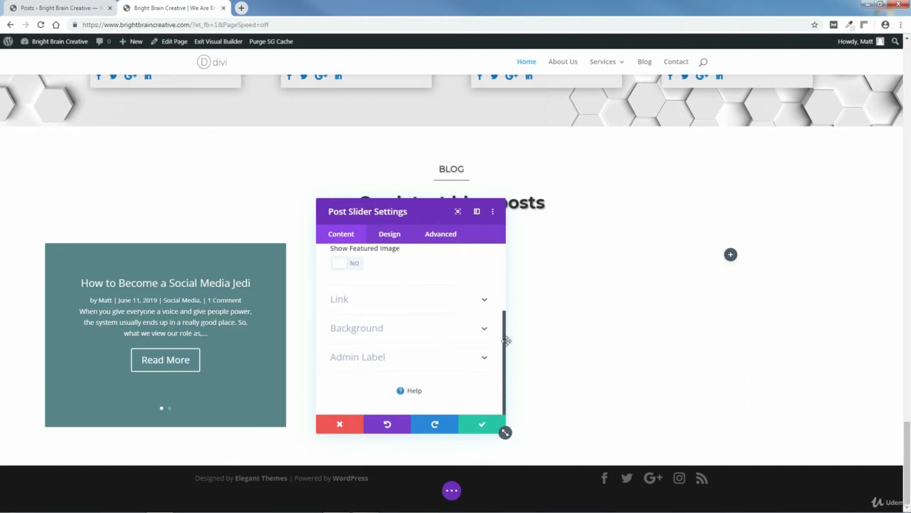
click(484, 328)
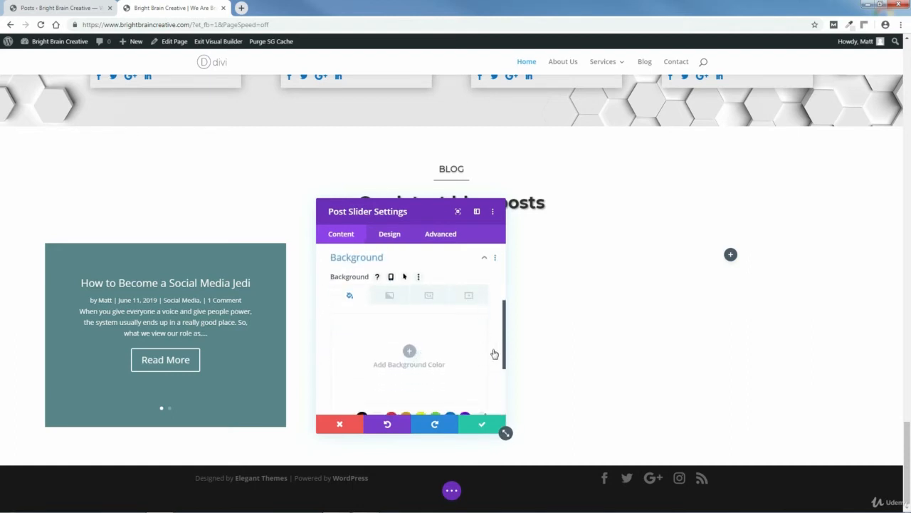
drag(504, 349, 507, 393)
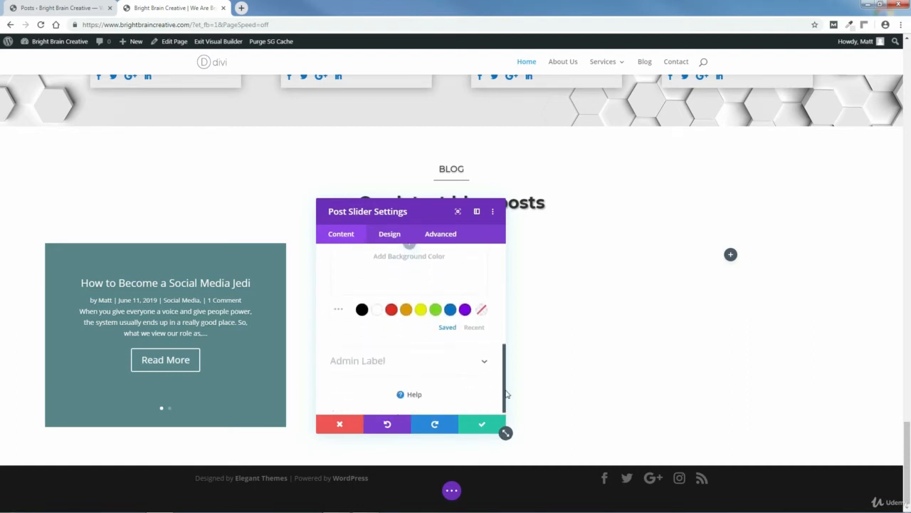
click(338, 313)
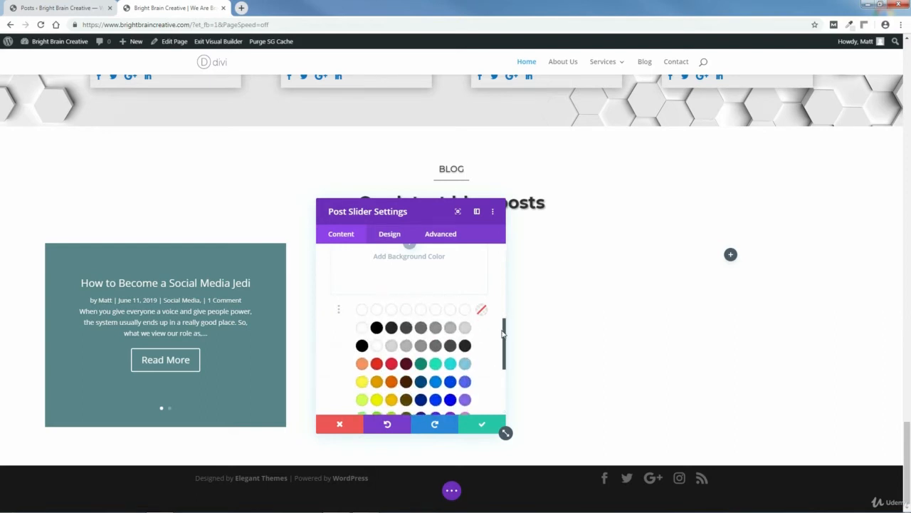
drag(505, 336, 507, 352)
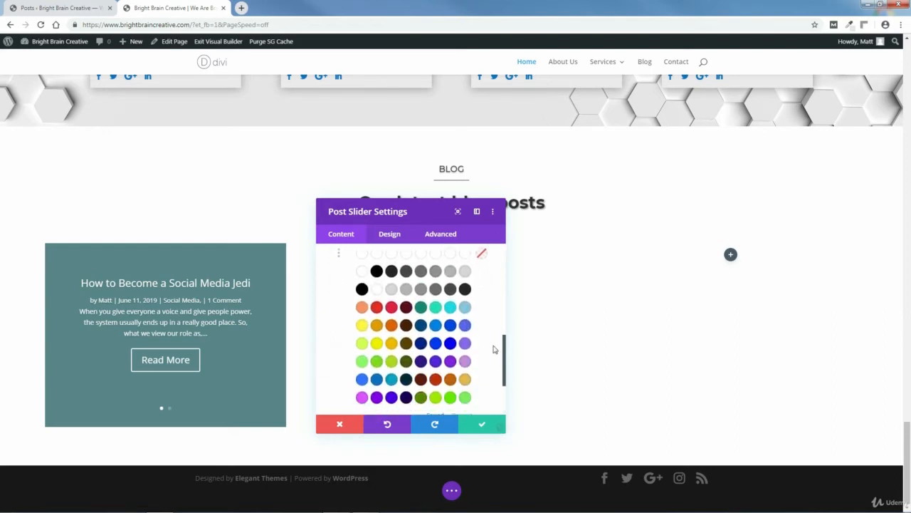
click(447, 344)
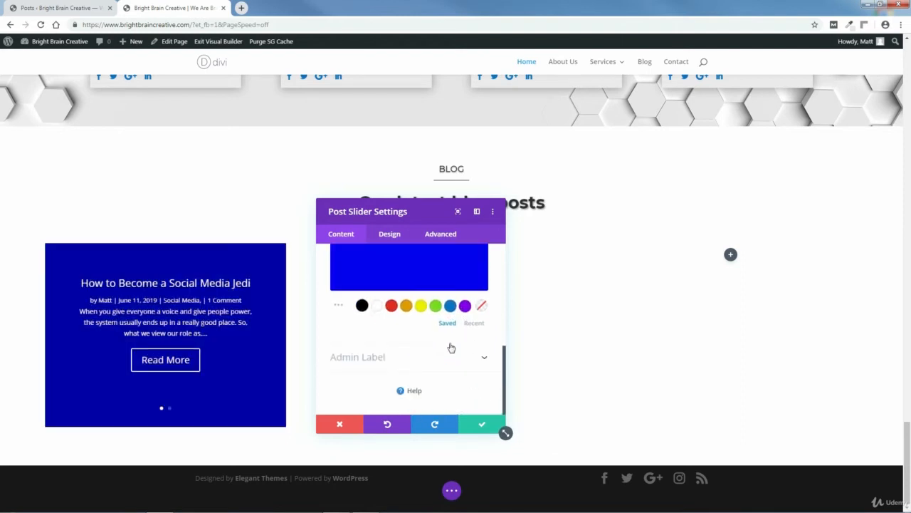
drag(504, 352, 500, 314)
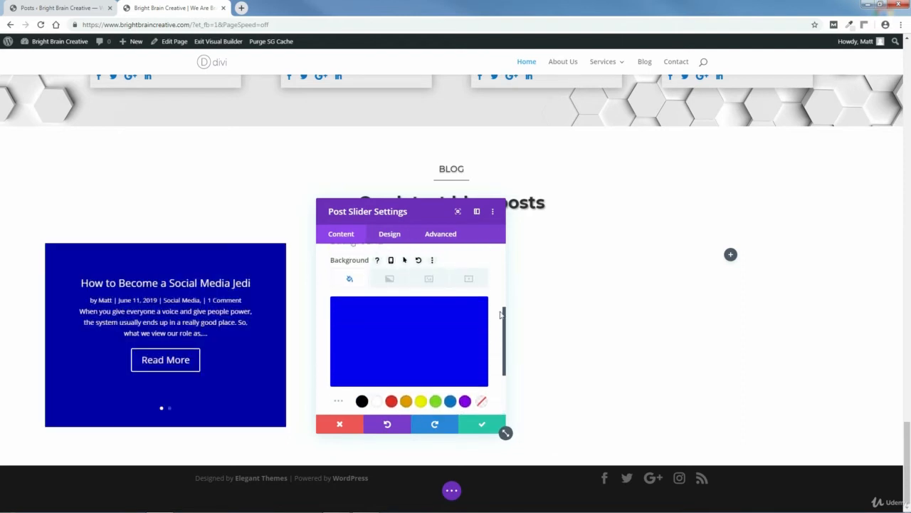
click(387, 424)
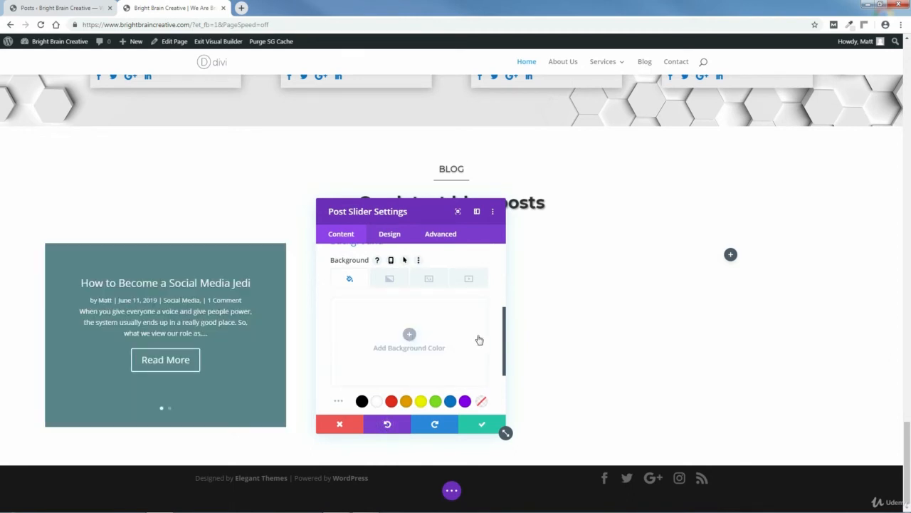
Turn the post slider's featured image display back on.
drag(504, 340, 507, 283)
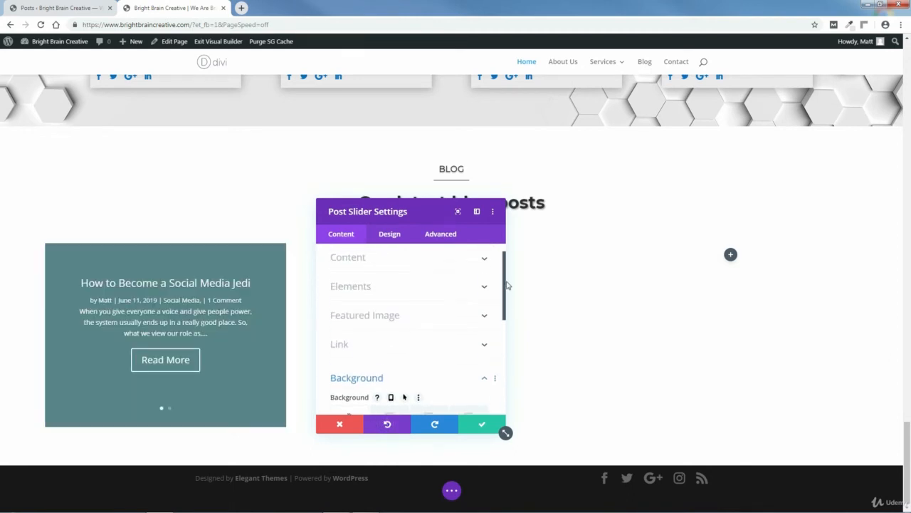
click(483, 317)
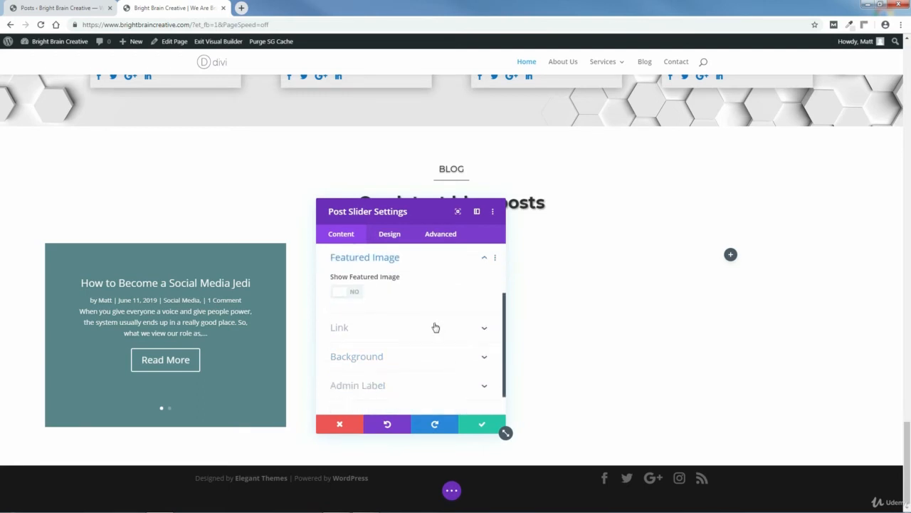
click(340, 292)
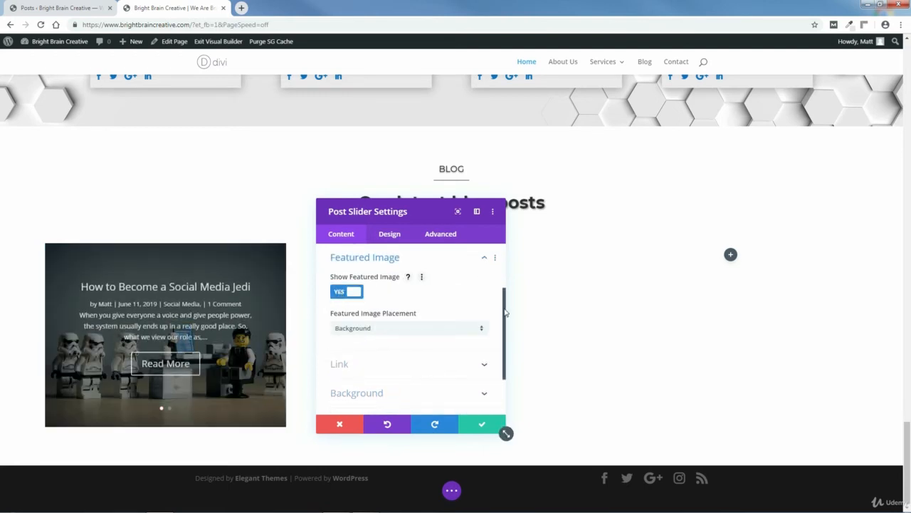
Review the post slider's module link URL and link target options, and collapse them without making changes.
drag(506, 312, 504, 361)
click(483, 306)
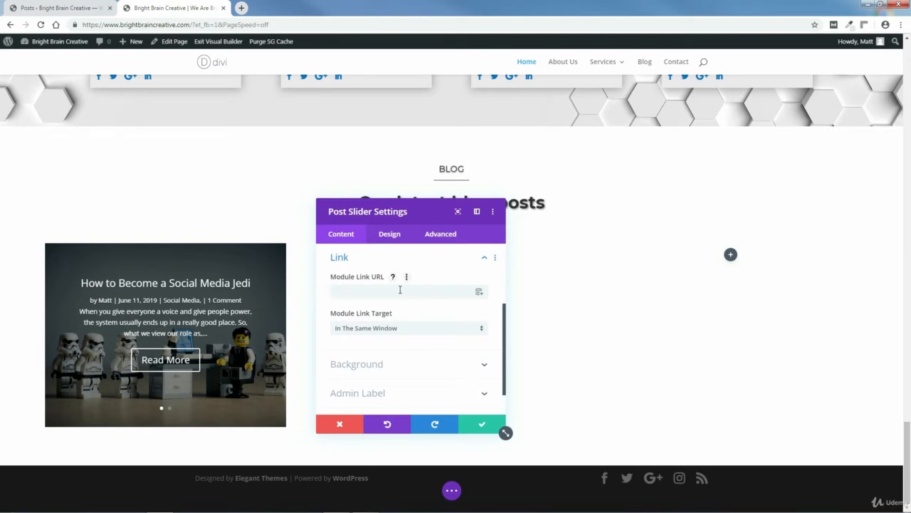
scroll(504, 336, up, 3)
click(484, 331)
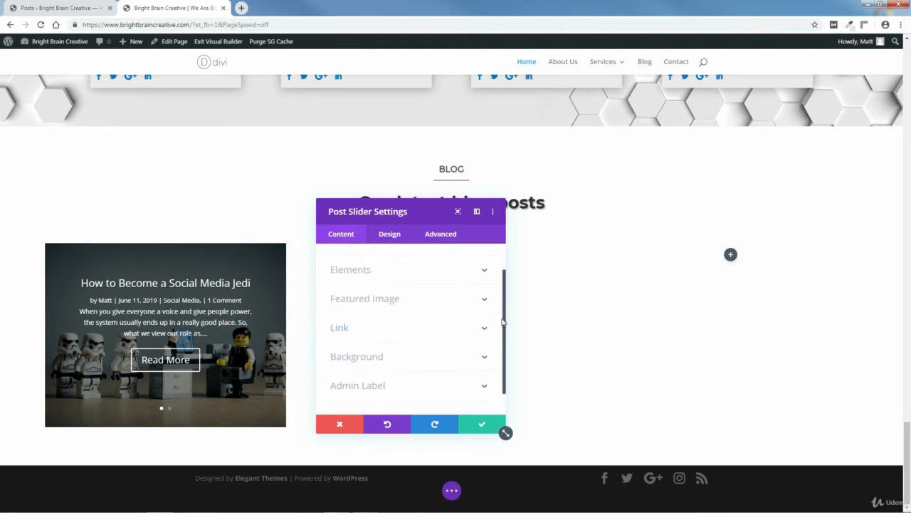
scroll(502, 321, up, 2)
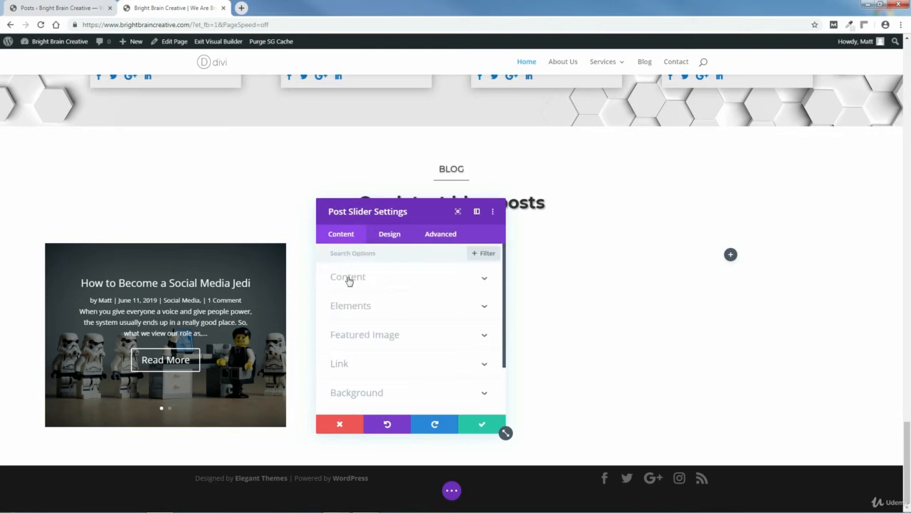
Try turning off the post slider's background overlay, and switch it back on.
click(391, 239)
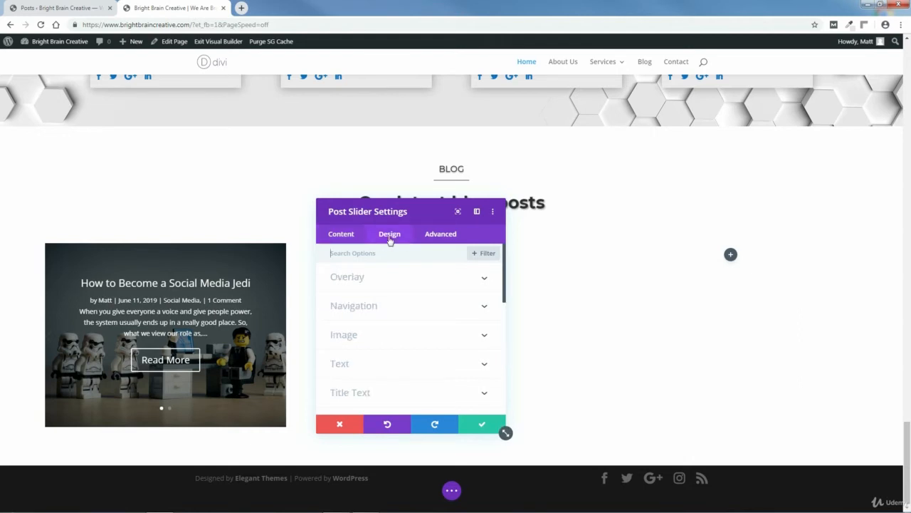
click(484, 280)
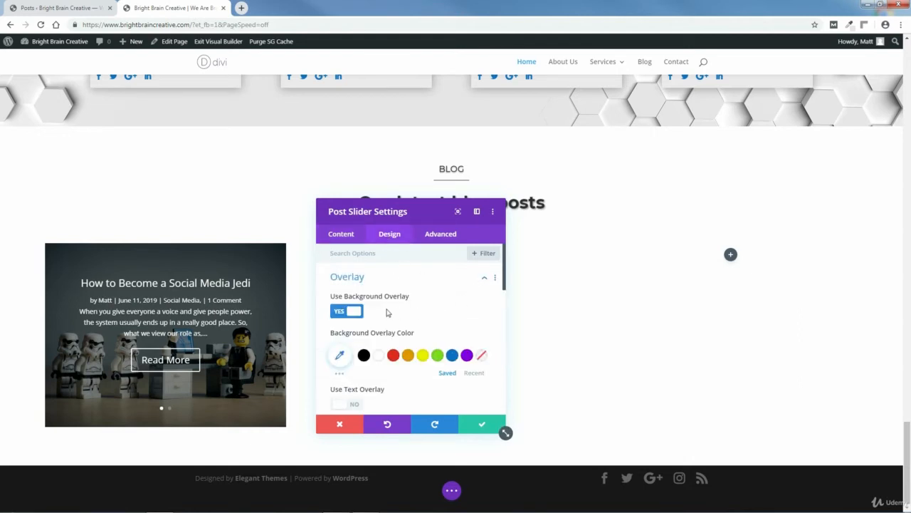
click(356, 311)
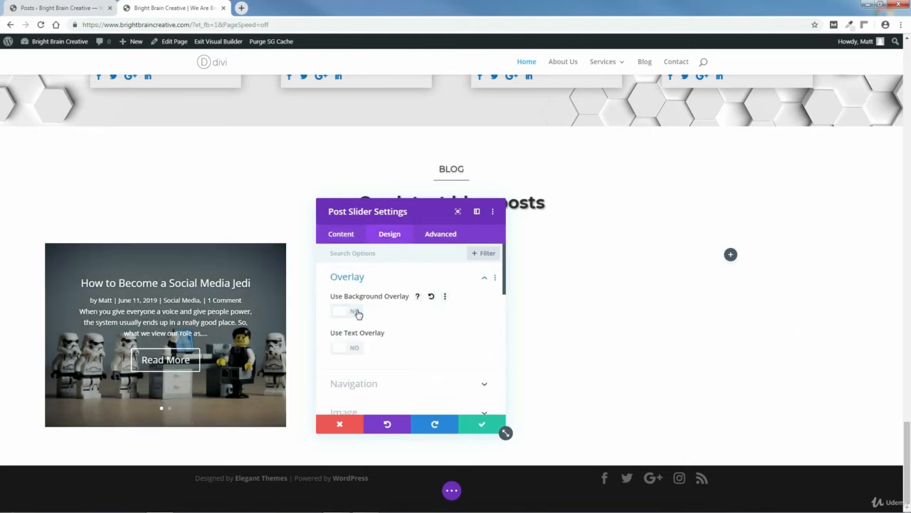
click(340, 312)
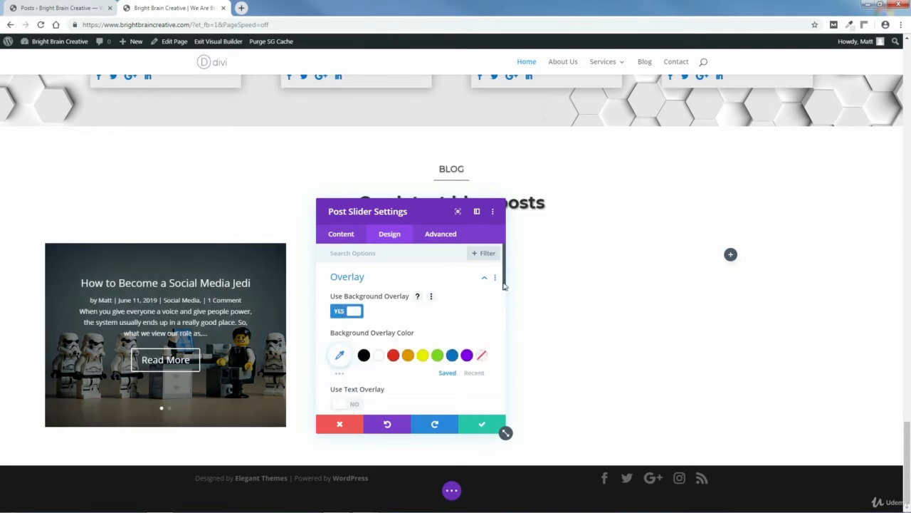
scroll(504, 285, down, 1)
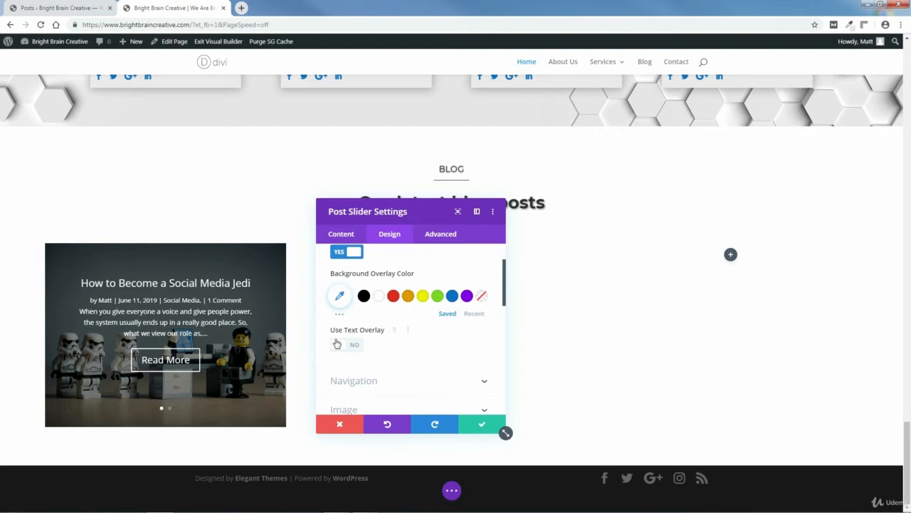
scroll(505, 265, up, 1)
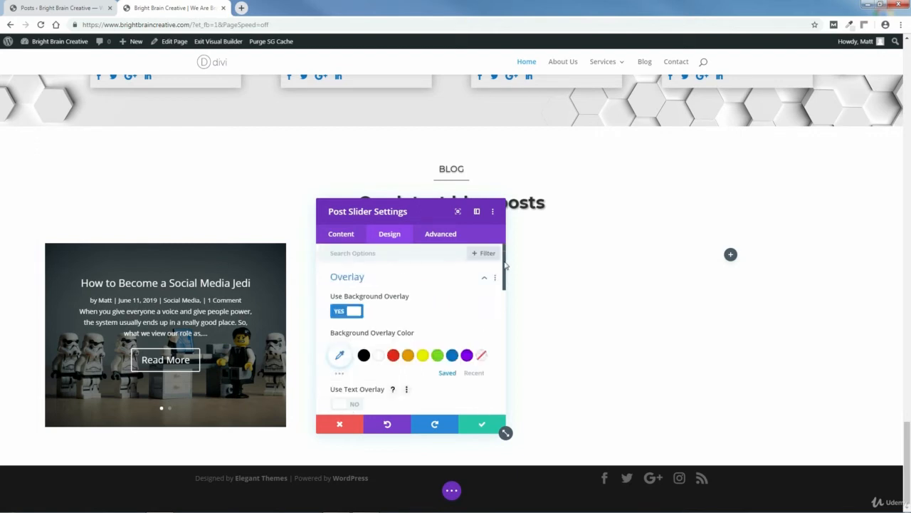
click(483, 283)
Try a blue arrow color for the post slider's navigation and undo it.
click(482, 308)
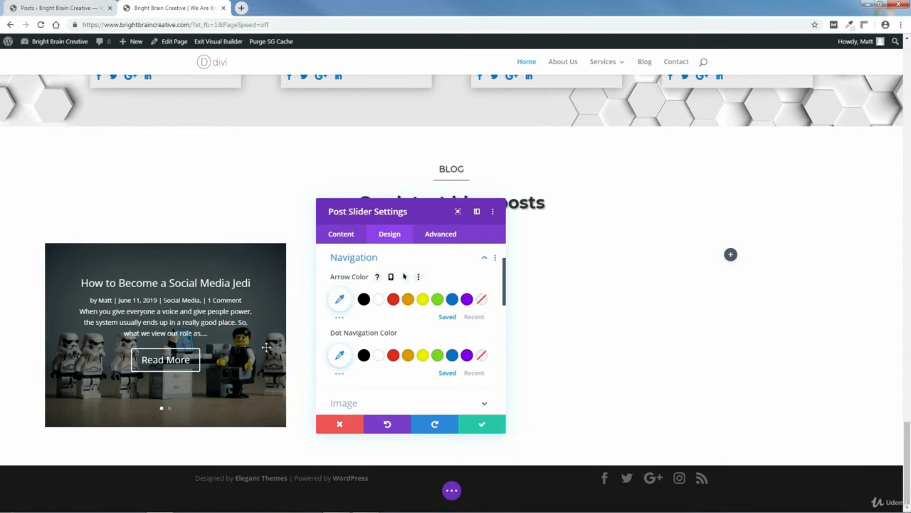
click(451, 299)
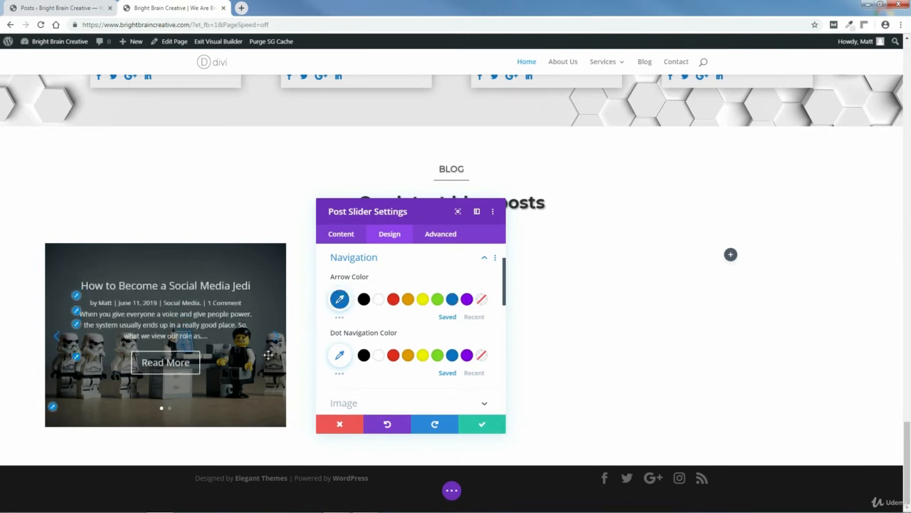
click(390, 424)
Review the post slider's image rounded corner and border style options.
scroll(491, 299, down, 3)
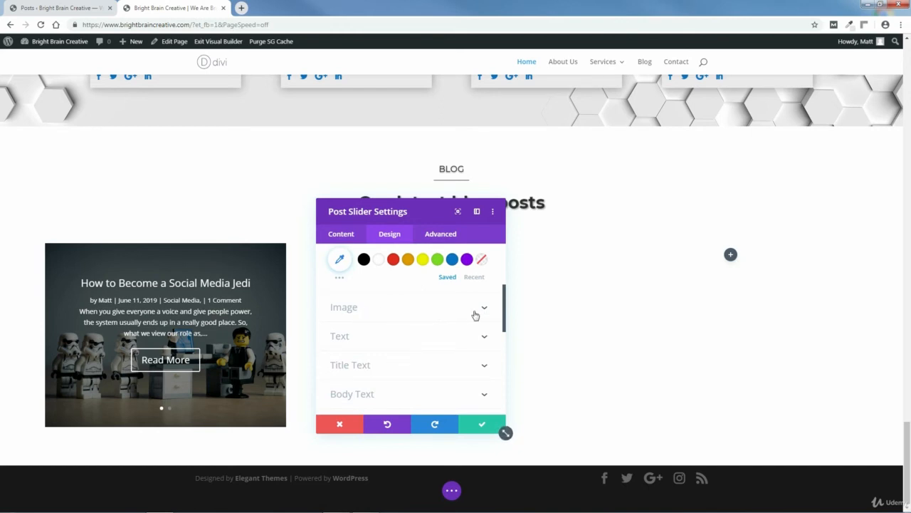
click(484, 310)
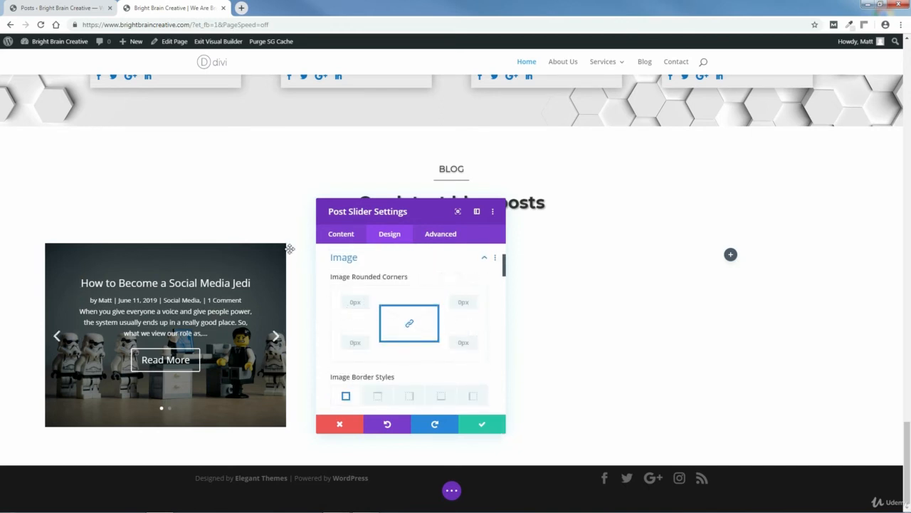
click(482, 263)
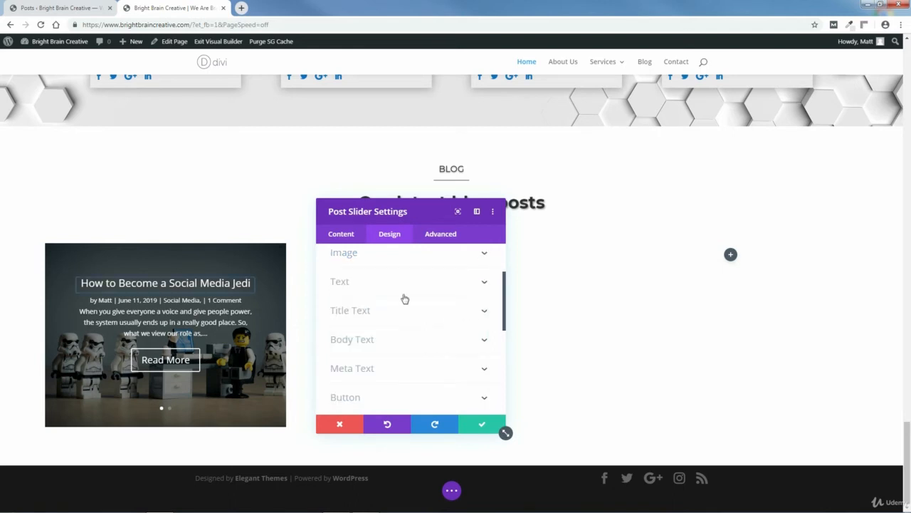
Set the post slider's title text size to 20px.
click(486, 314)
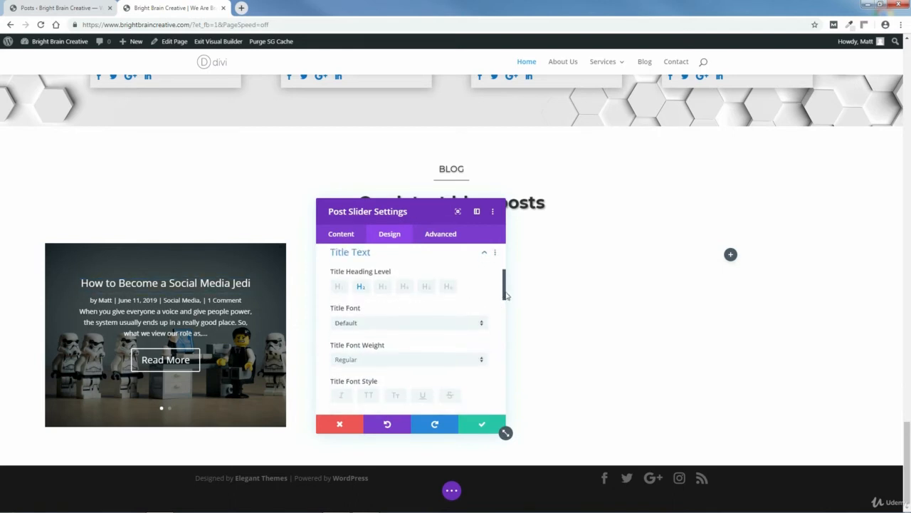
drag(506, 295, 506, 330)
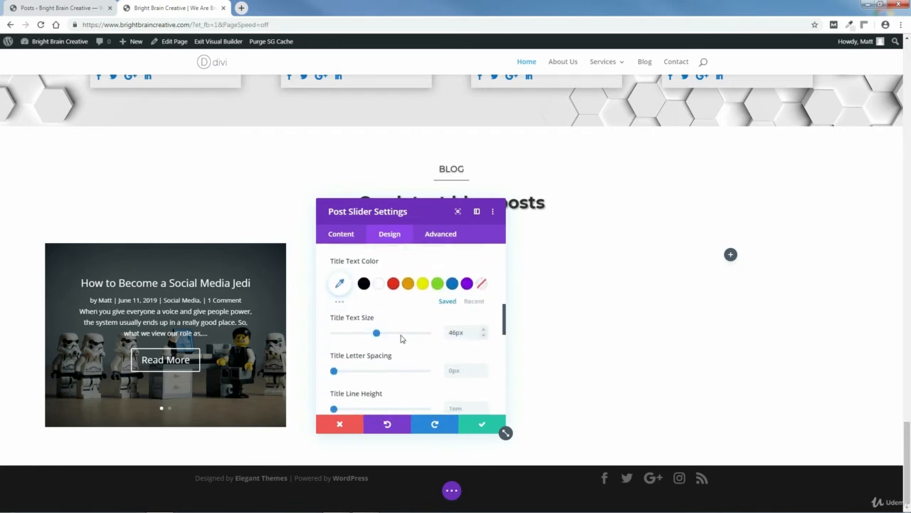
drag(376, 333, 353, 339)
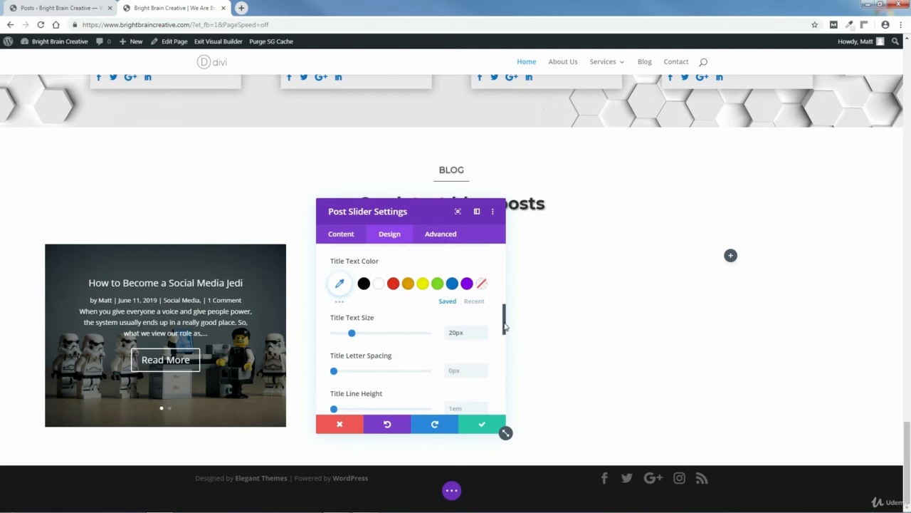
drag(505, 326, 505, 287)
click(484, 293)
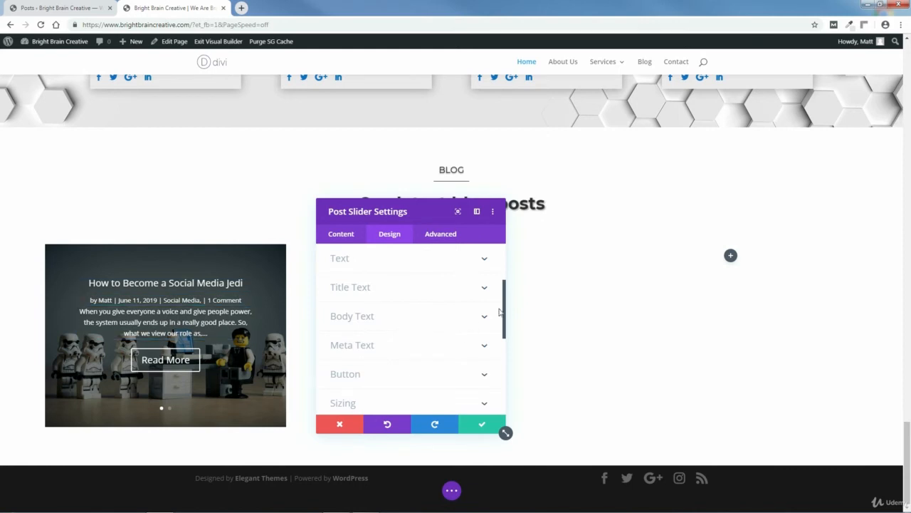
Review the post slider's meta text font, weight, style and alignment options.
drag(508, 317, 508, 335)
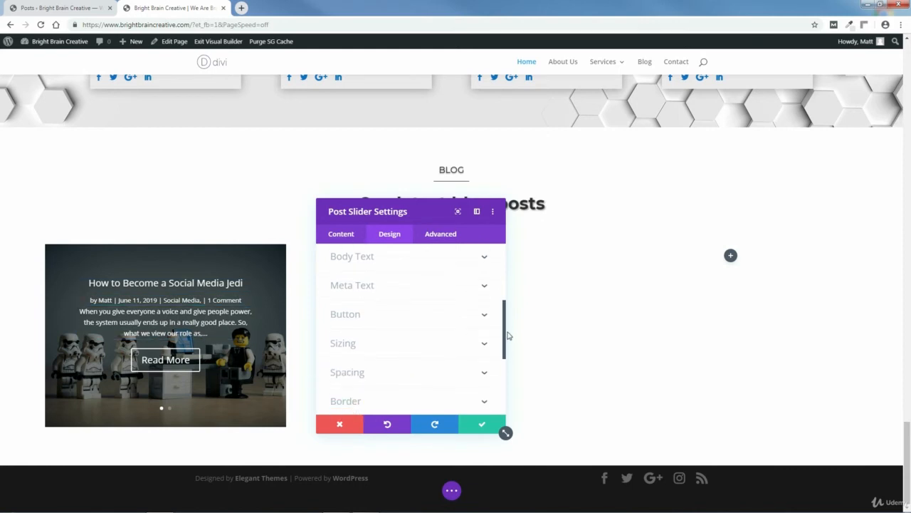
click(484, 288)
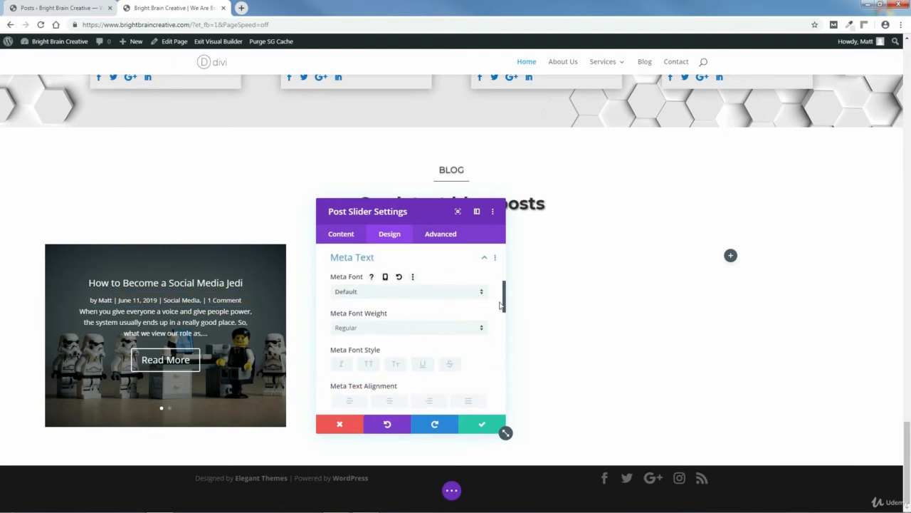
scroll(501, 305, down, 3)
scroll(507, 304, up, 2)
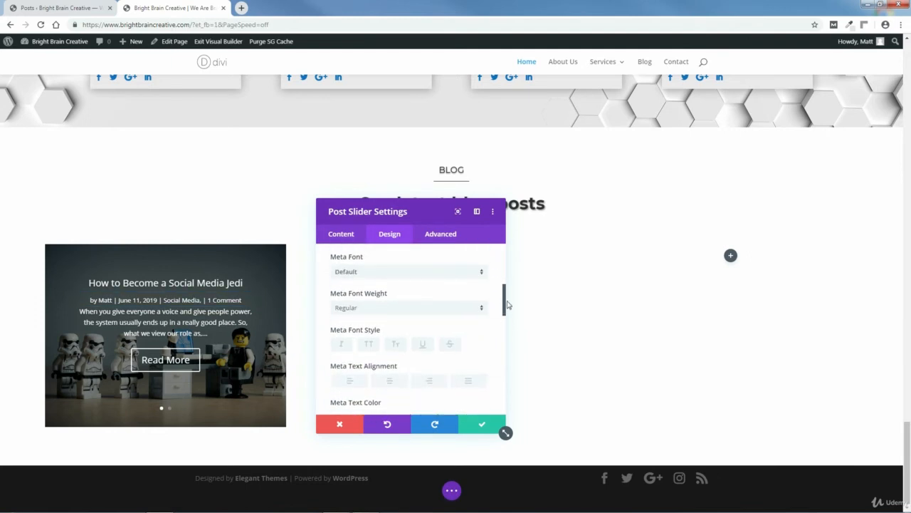
scroll(507, 303, up, 2)
click(485, 289)
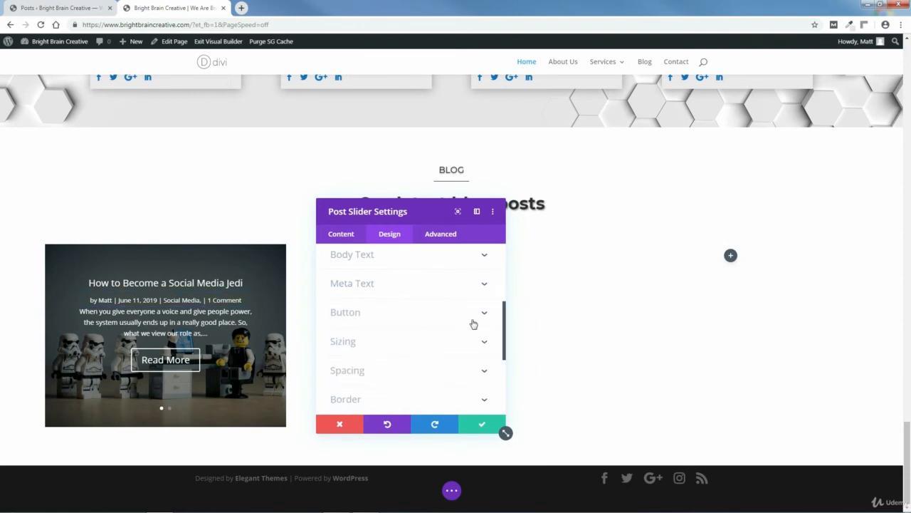
Enable custom styles for the post slider's button and set its border radius to 10px.
click(484, 313)
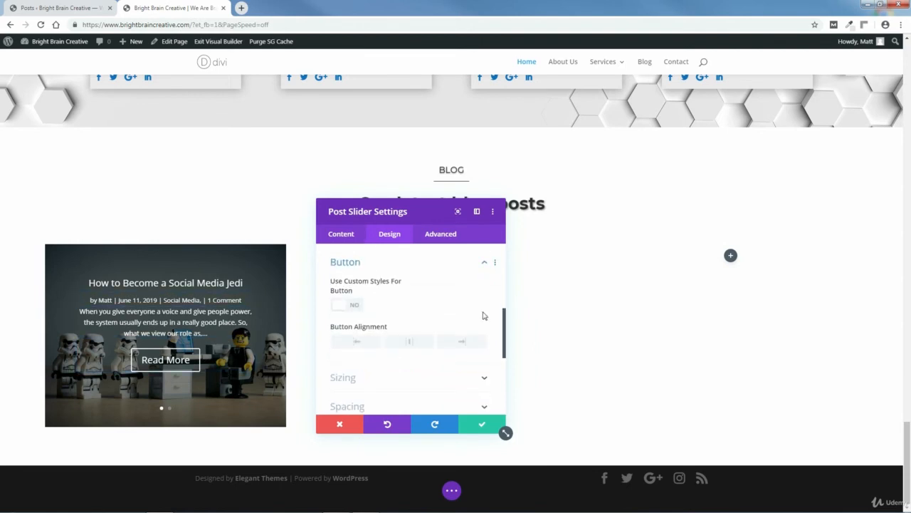
click(343, 301)
scroll(503, 278, down, 1)
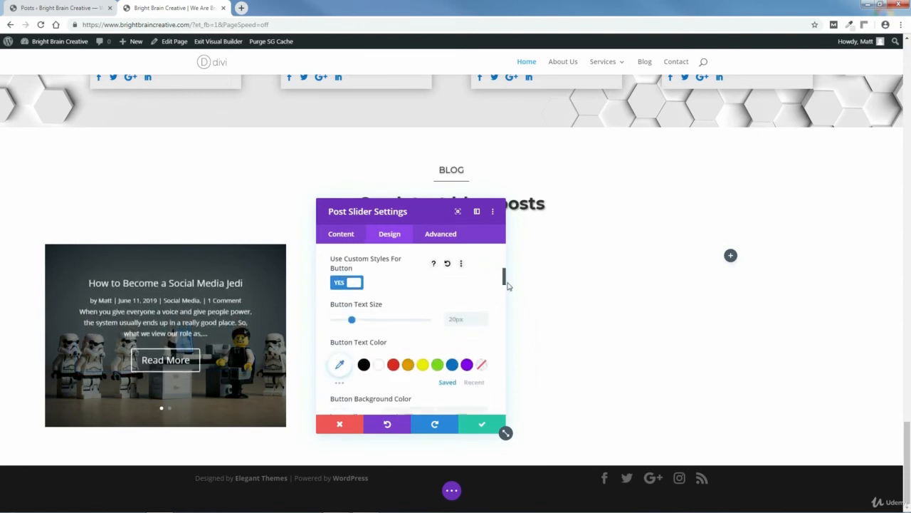
scroll(508, 286, down, 5)
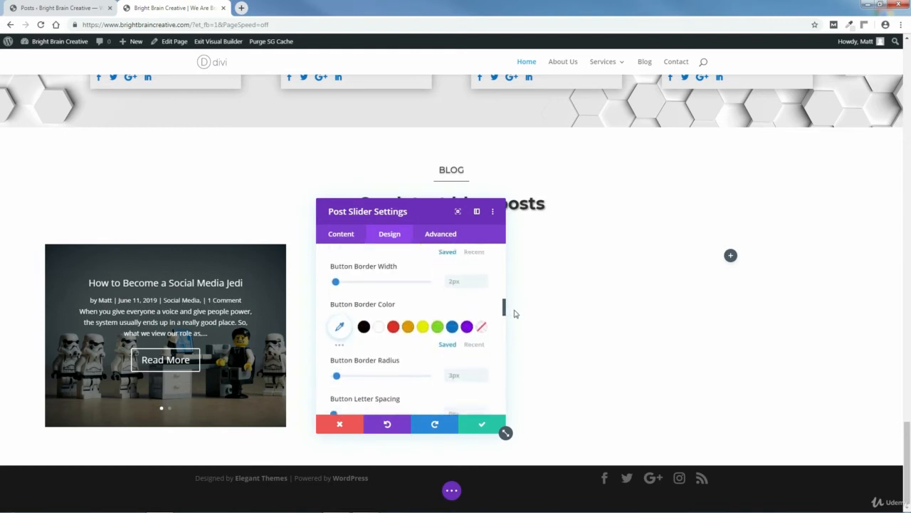
scroll(515, 314, down, 2)
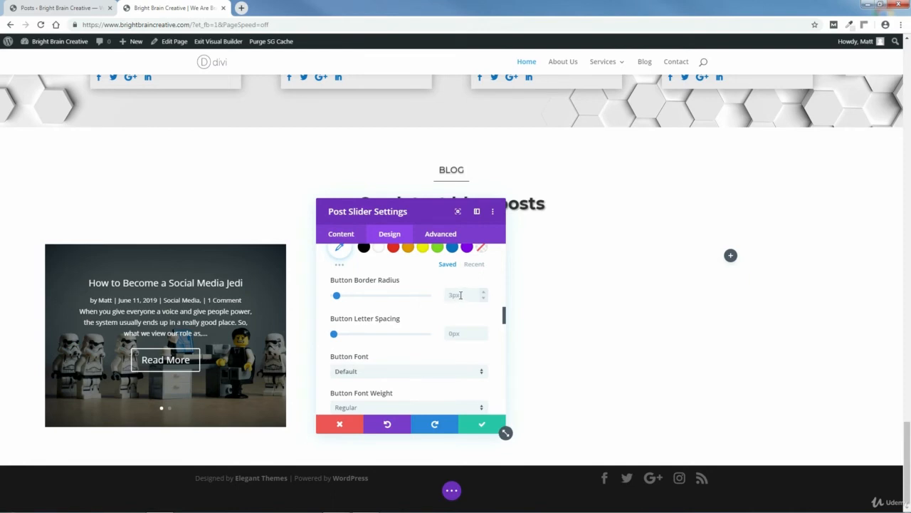
double_click(484, 292)
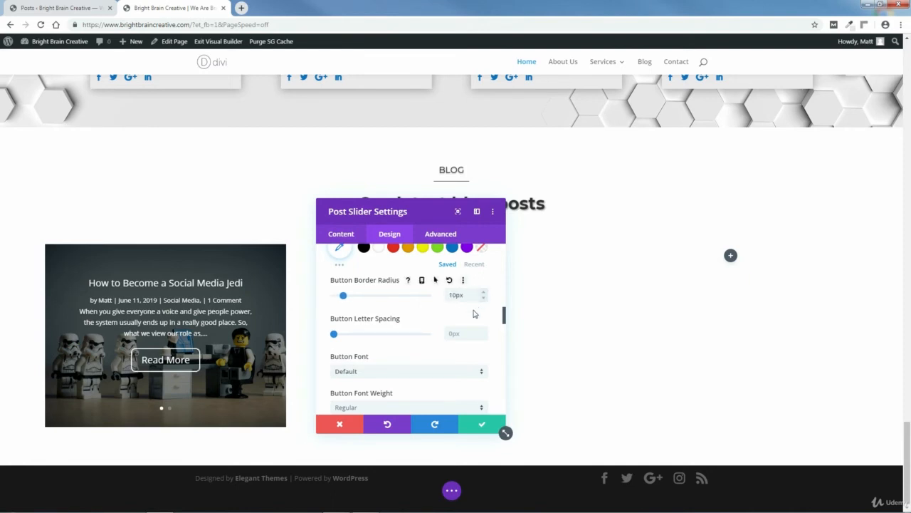
Choose the circled right-pointing chevron as the button icon and have it show only on hover.
drag(504, 319, 506, 342)
drag(506, 345, 506, 345)
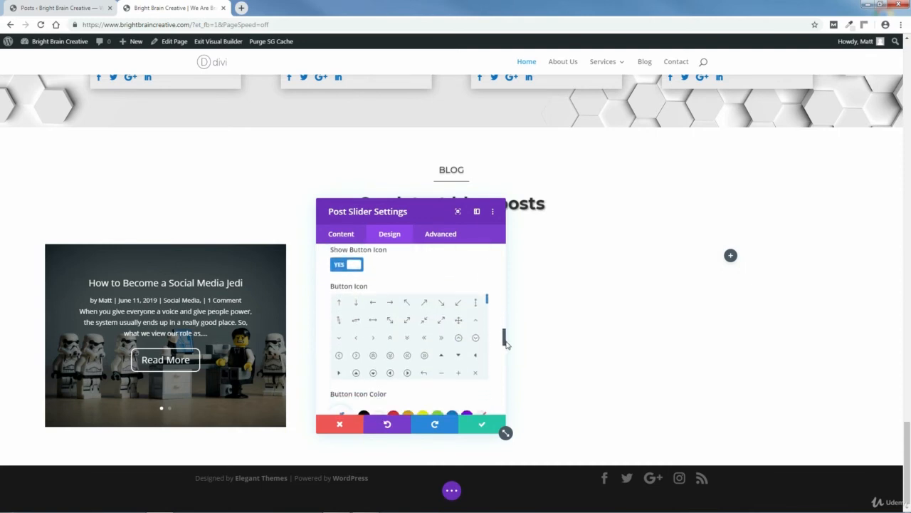
click(357, 355)
drag(504, 339, 508, 359)
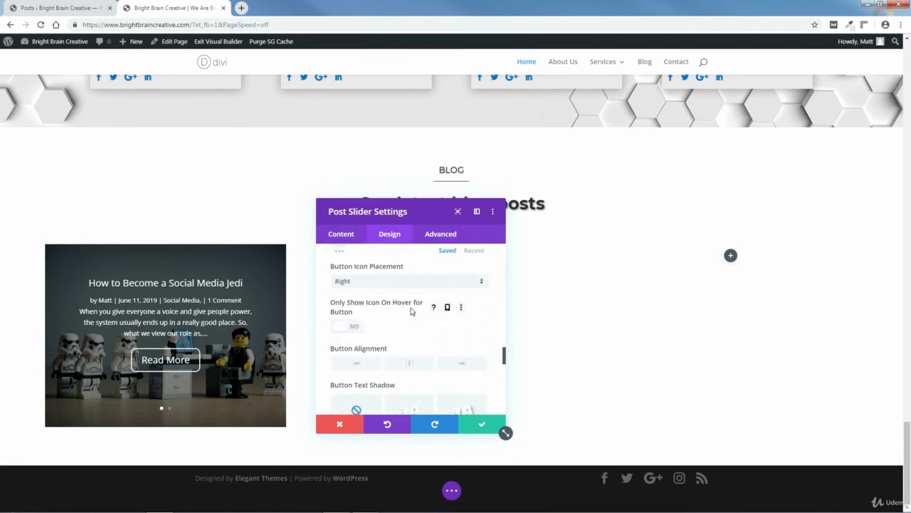
click(347, 326)
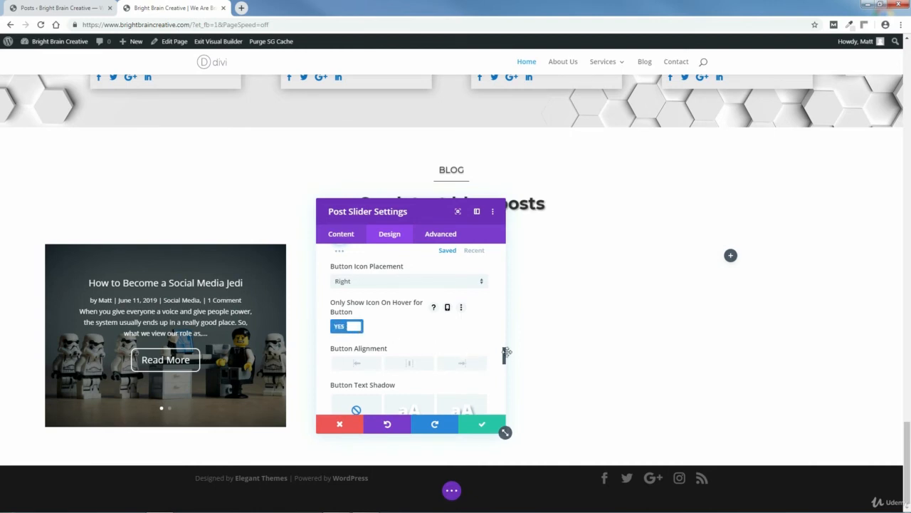
drag(504, 360, 505, 268)
click(484, 344)
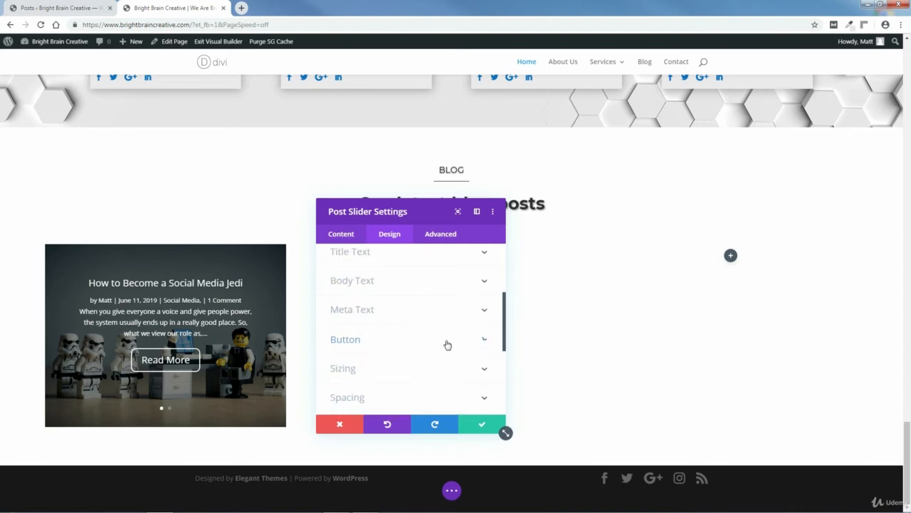
Apply the box shadow preset that falls below the post slider and save the module settings.
drag(507, 329, 506, 383)
click(484, 301)
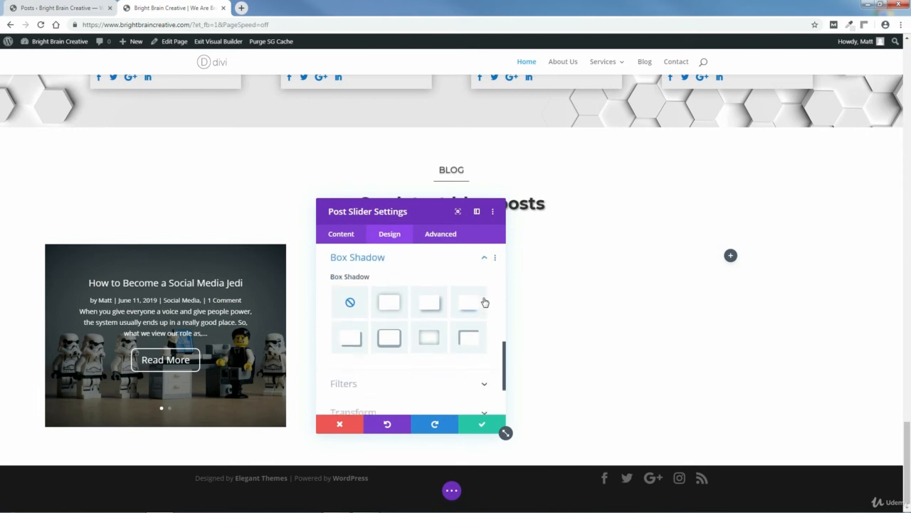
click(470, 304)
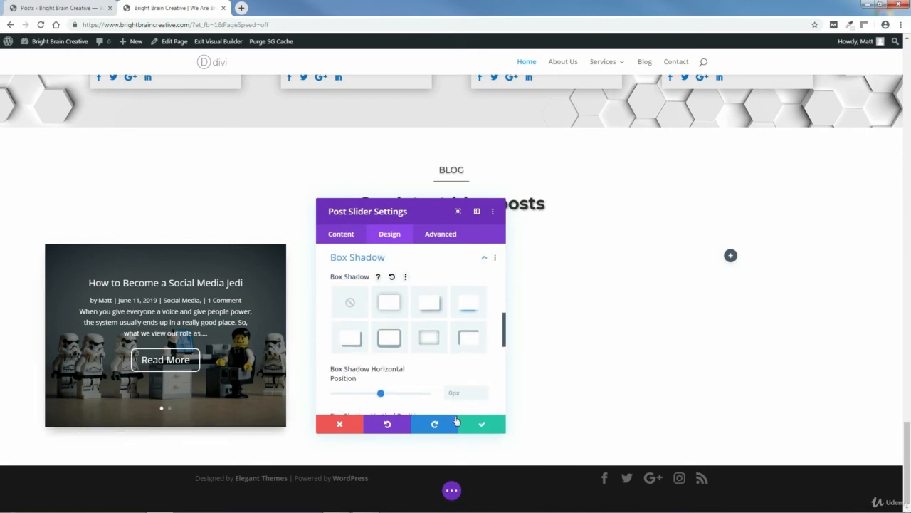
scroll(498, 334, down, 4)
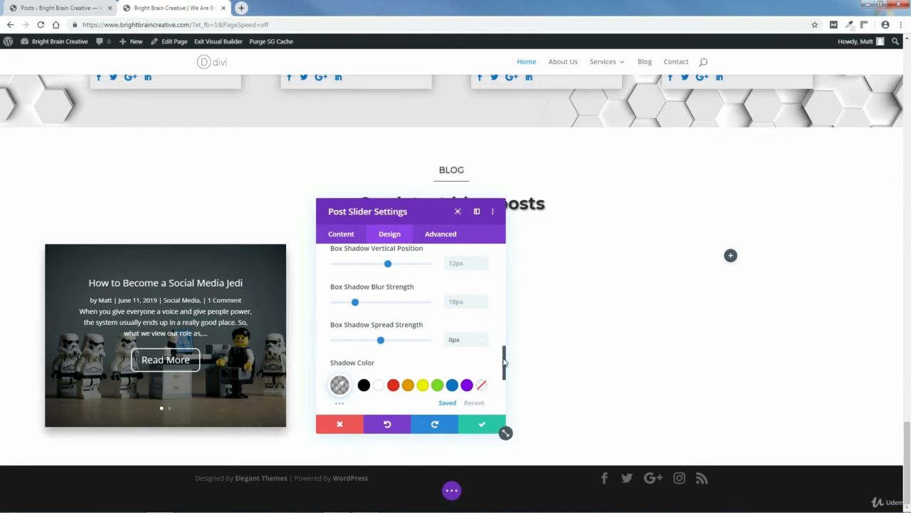
drag(504, 364, 506, 353)
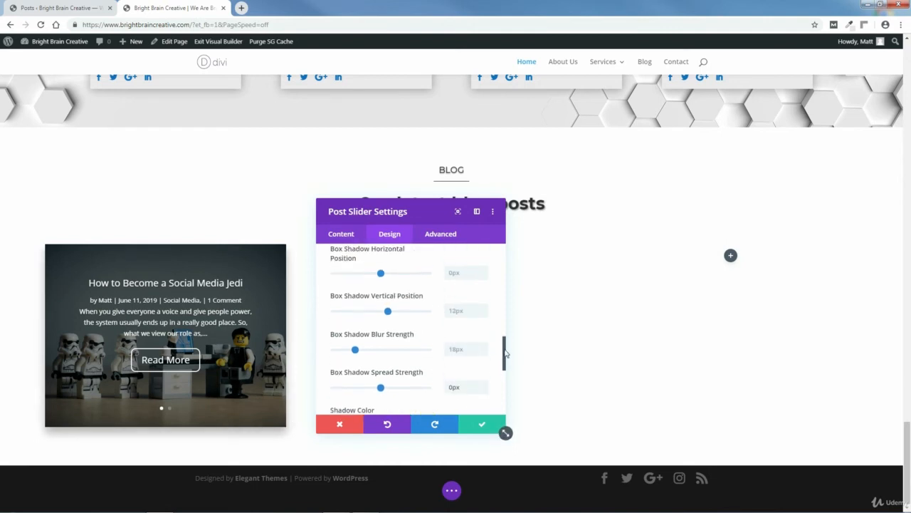
click(482, 426)
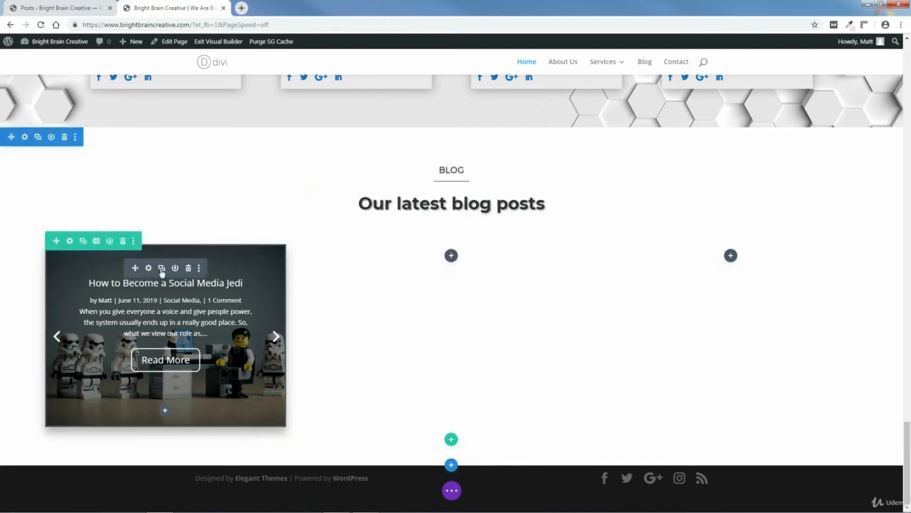
Duplicate the post slider and move the copy into the row's empty middle column.
click(163, 268)
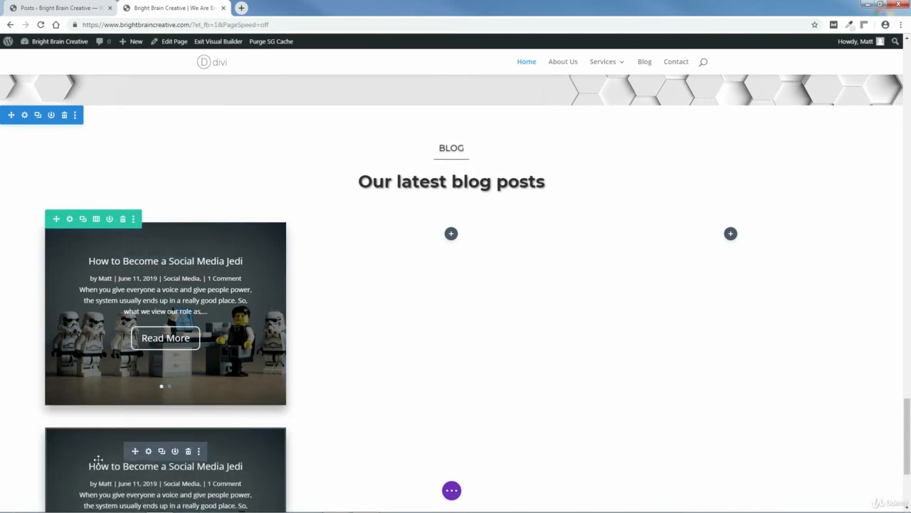
drag(134, 451, 451, 244)
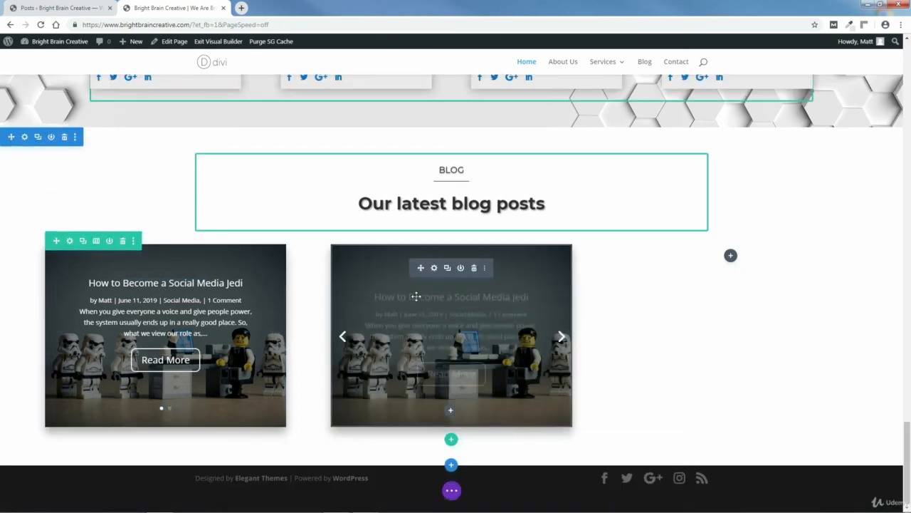
Duplicate the middle column's post slider and move the copy into the row's empty third column.
click(448, 268)
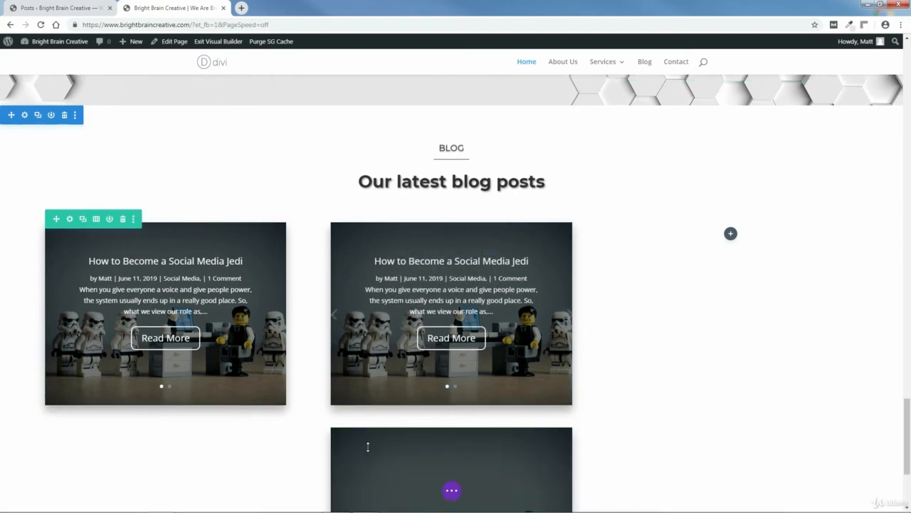
drag(416, 450, 730, 235)
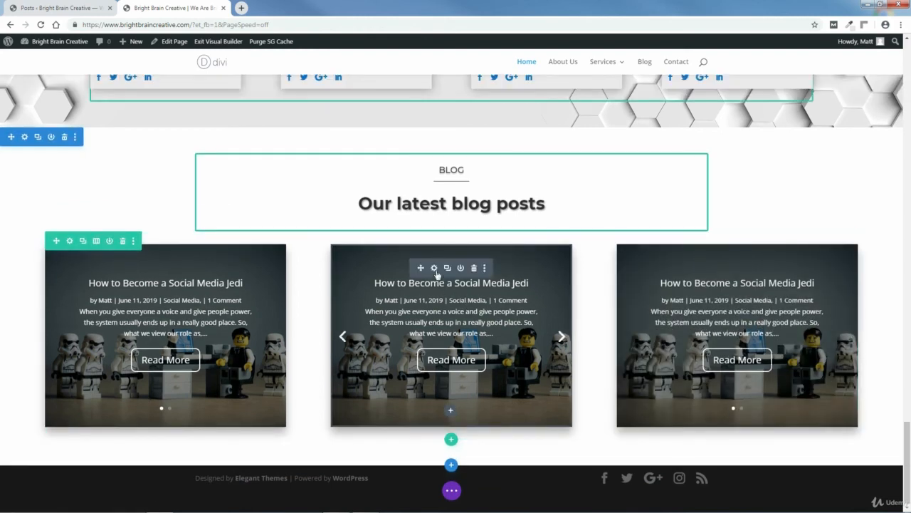
Include only the Travel category in the middle post slider, excluding Blogging and Social Media, and save the module settings.
click(435, 269)
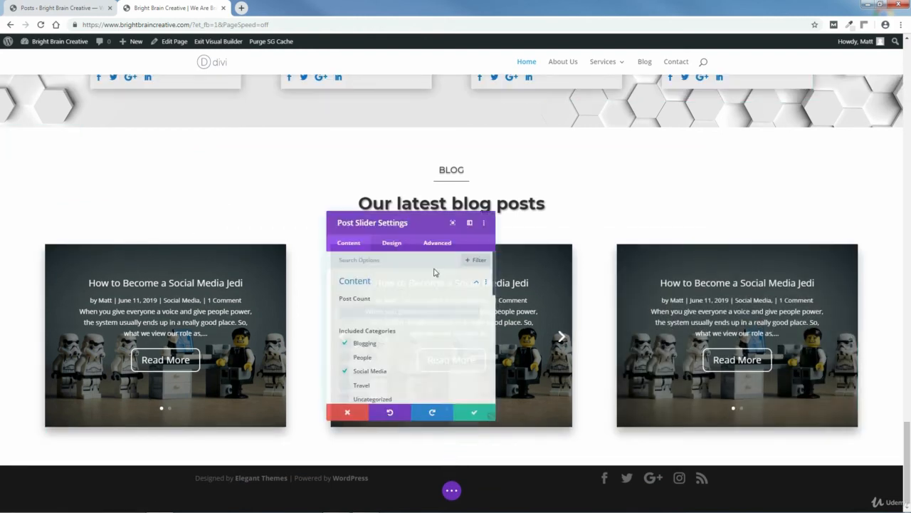
scroll(504, 282, down, 2)
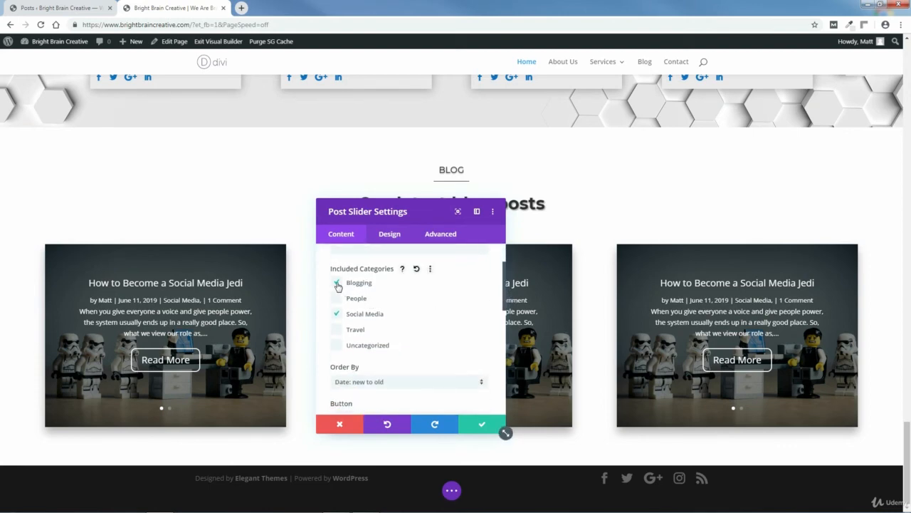
click(338, 285)
click(337, 314)
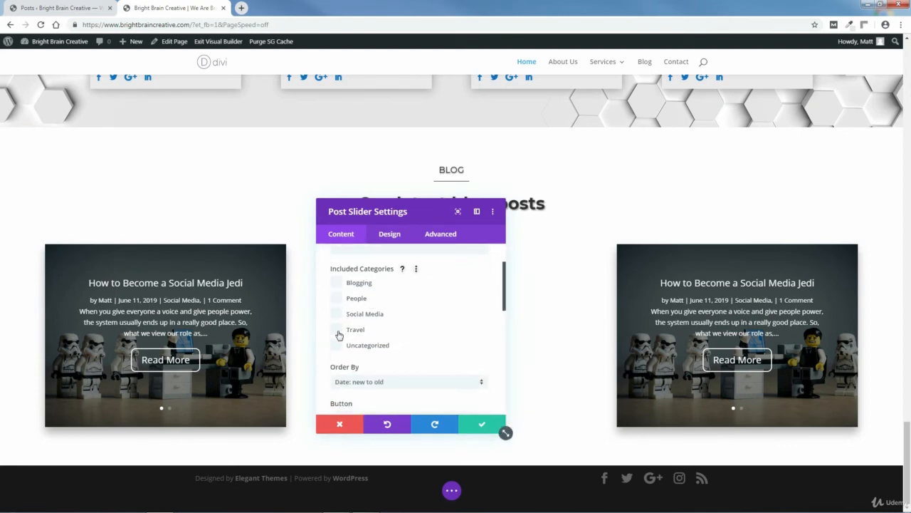
click(339, 335)
drag(424, 213, 507, 220)
click(561, 431)
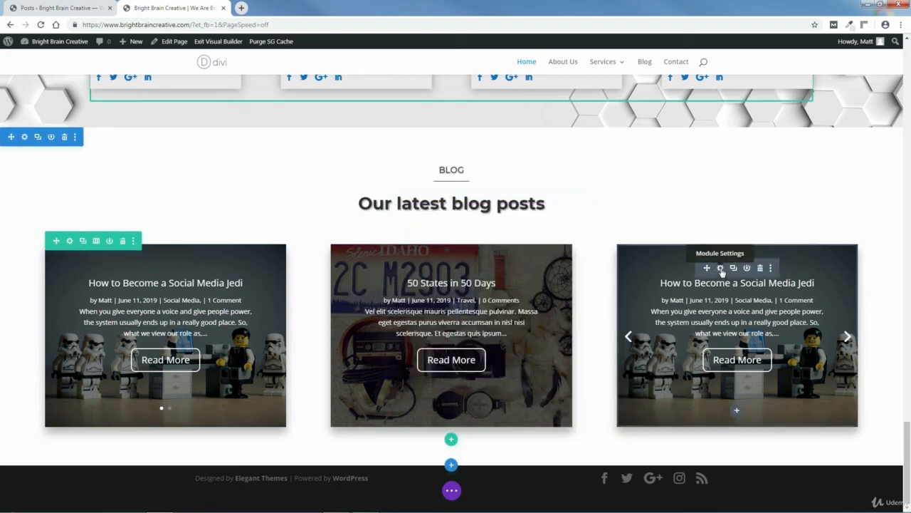
Include only the People category in the third column's post slider, excluding Blogging and Social Media, and save the module settings.
click(720, 267)
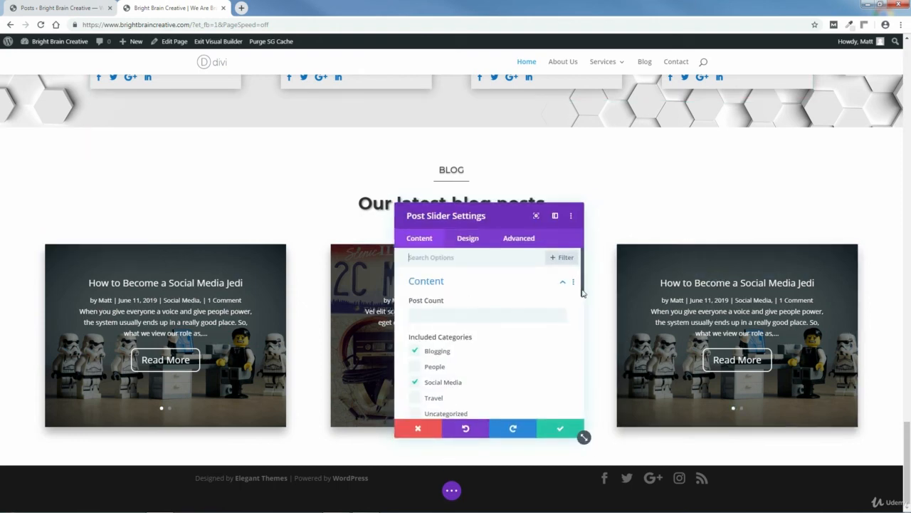
drag(583, 294, 583, 309)
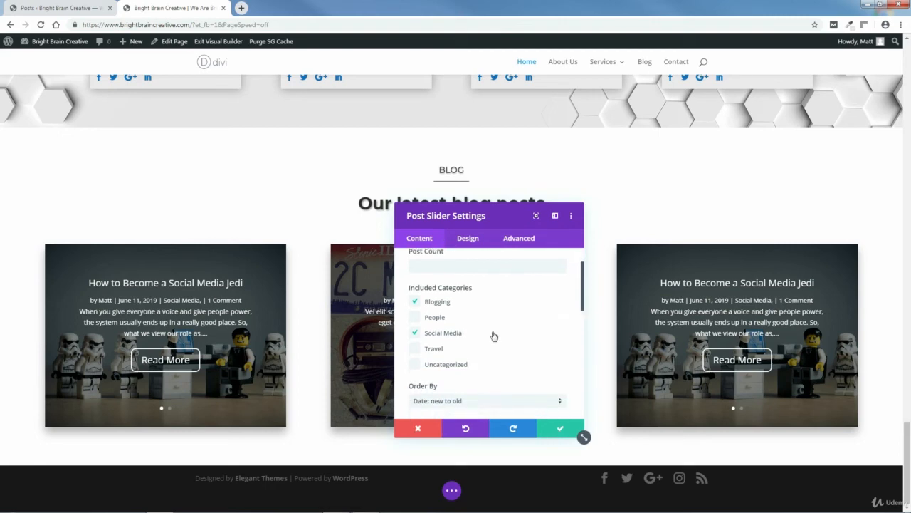
click(416, 317)
click(416, 301)
click(415, 333)
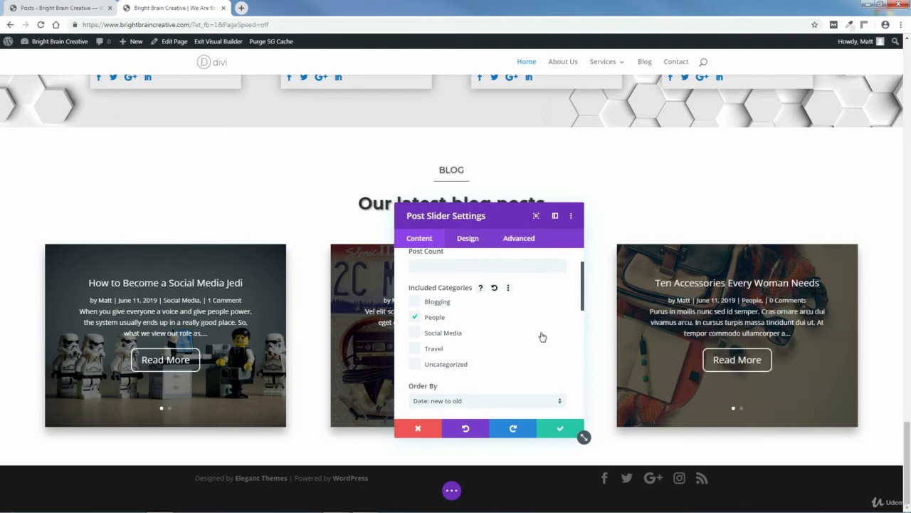
click(560, 432)
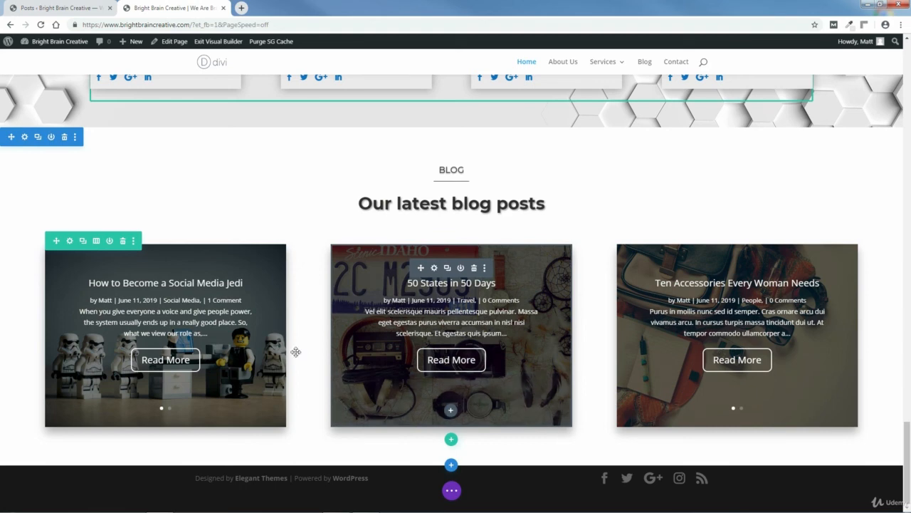
Browse through the posts in the first and third columns' sliders to check their category filters.
click(275, 338)
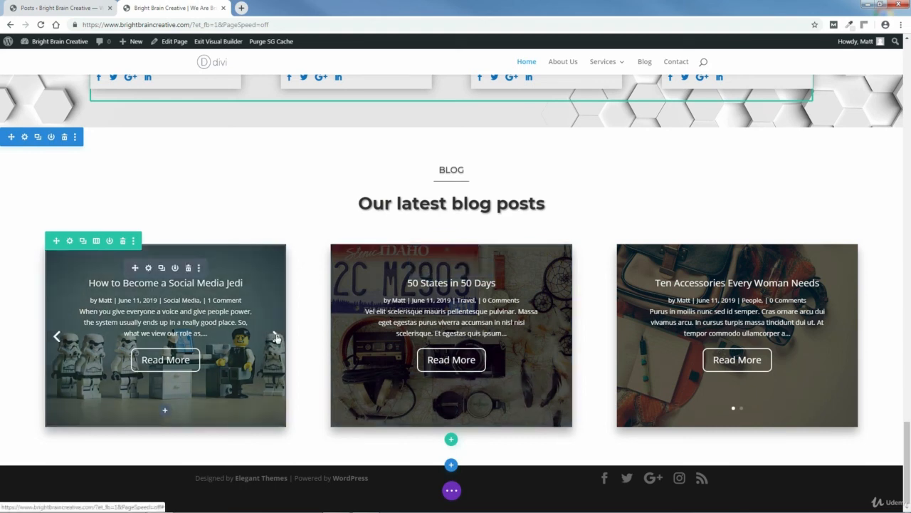
click(276, 338)
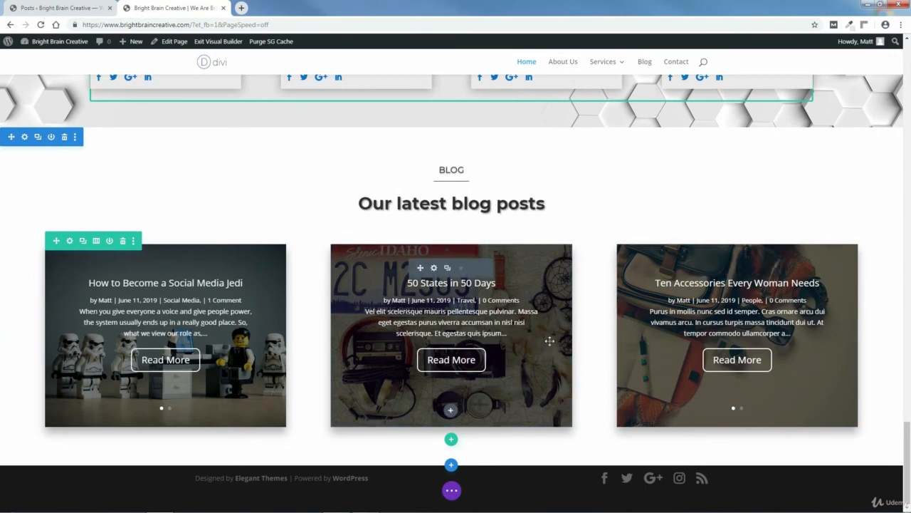
click(628, 337)
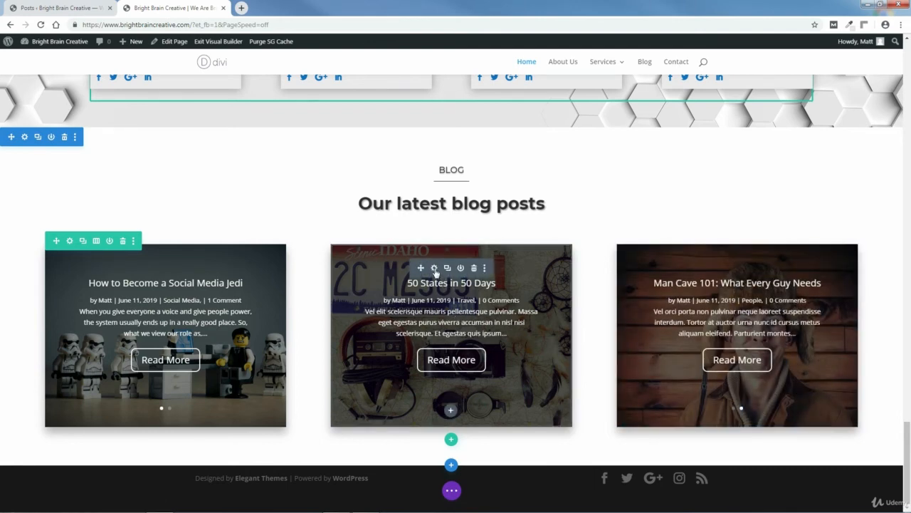
Add the Uncategorized category to the middle post slider, check its other post, and save the module settings.
click(434, 269)
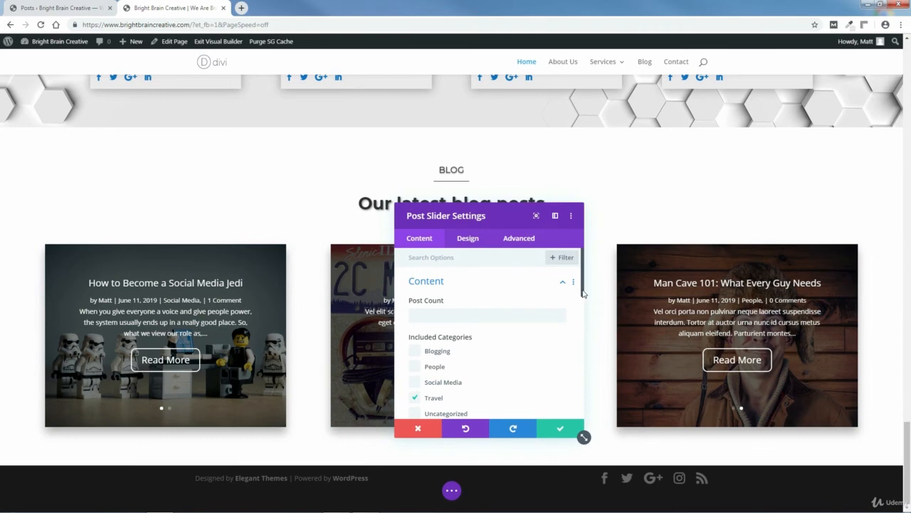
drag(583, 292, 586, 312)
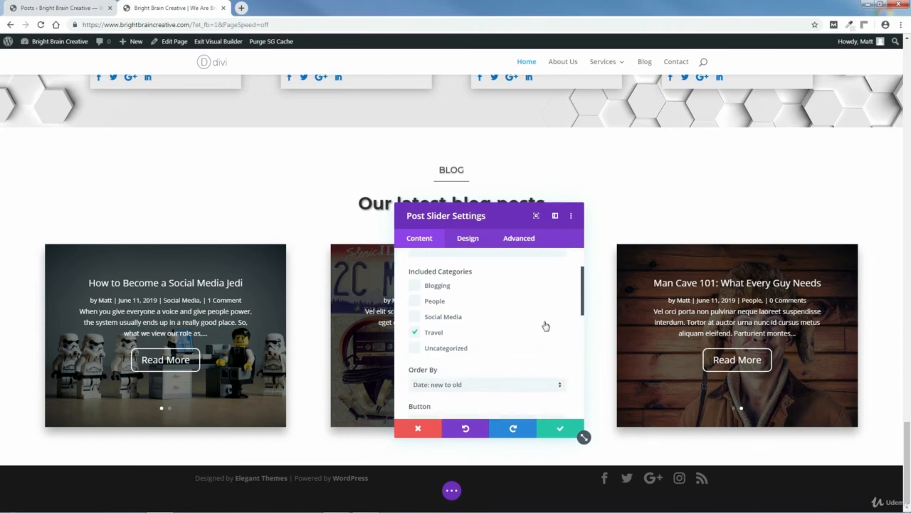
drag(499, 214, 664, 212)
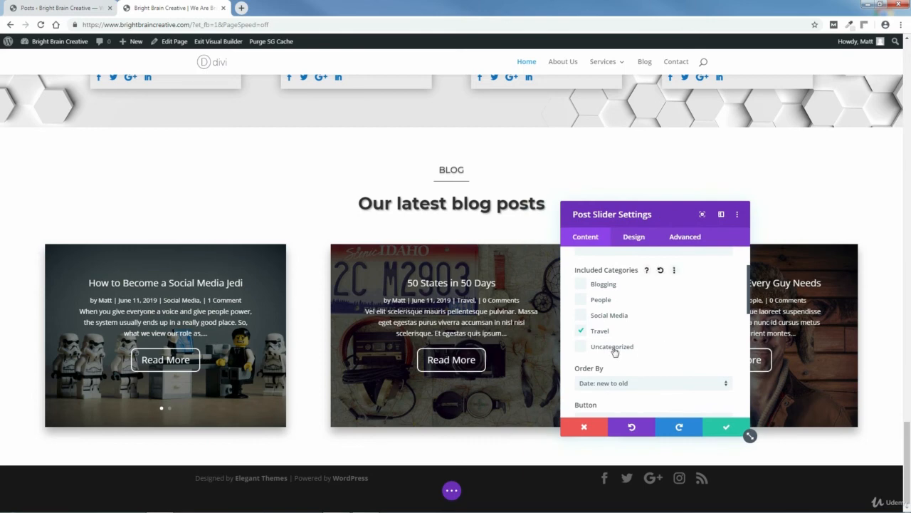
click(581, 349)
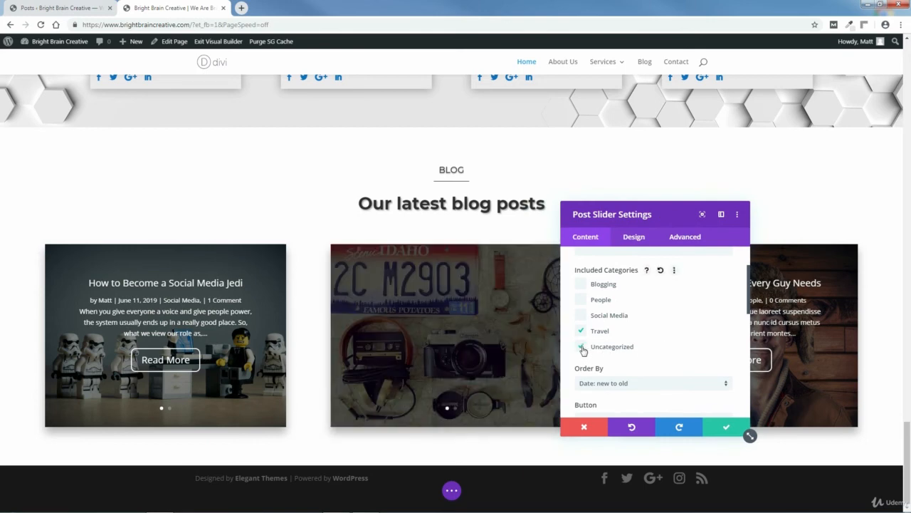
drag(666, 214, 717, 210)
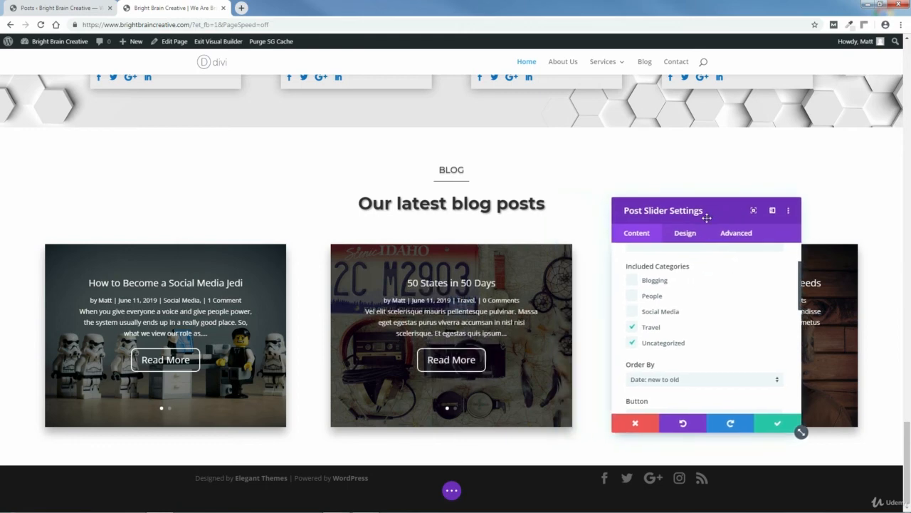
click(561, 338)
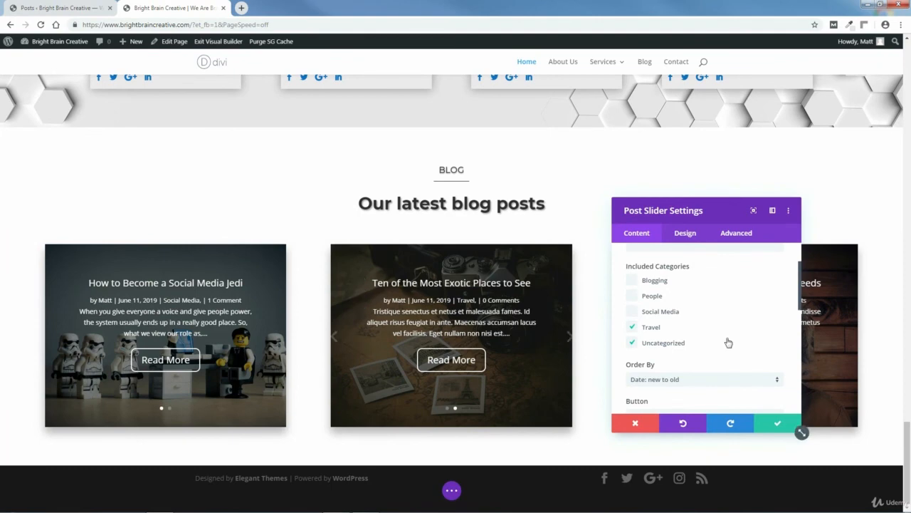
click(777, 425)
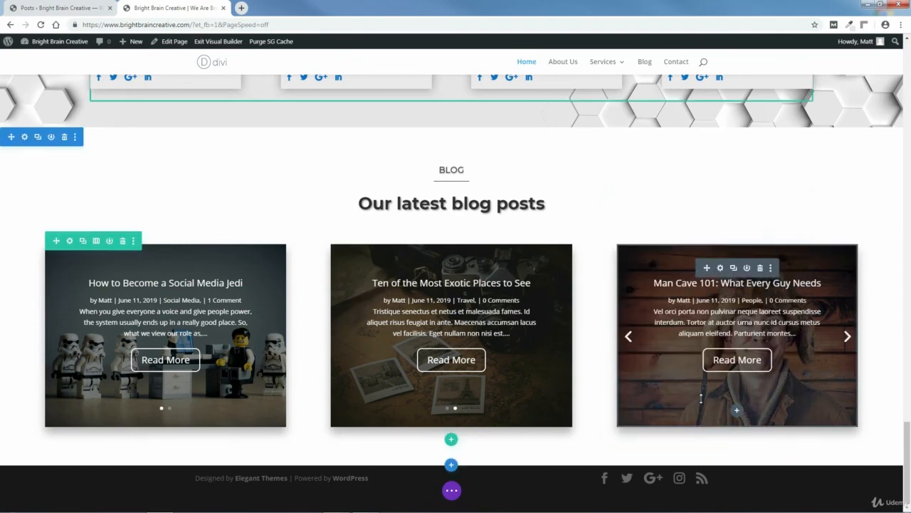
Save the homepage and exit the Visual Builder.
click(453, 491)
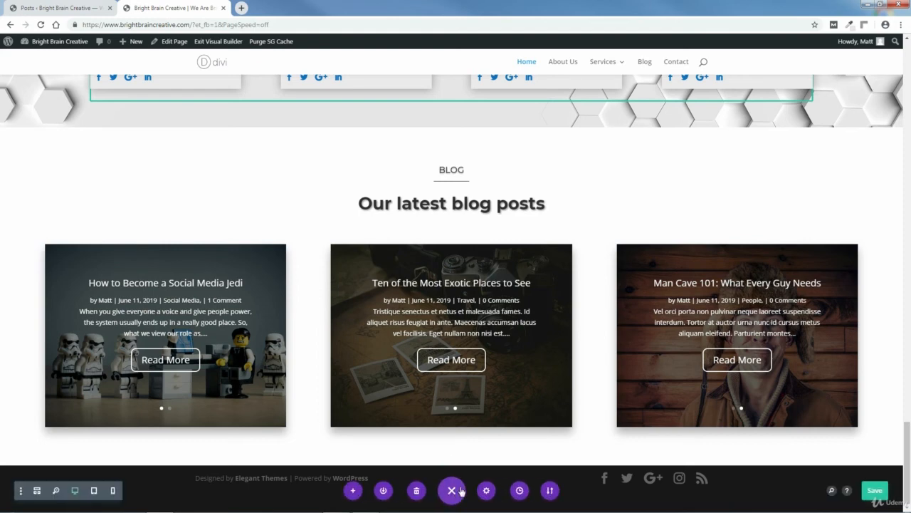
click(875, 493)
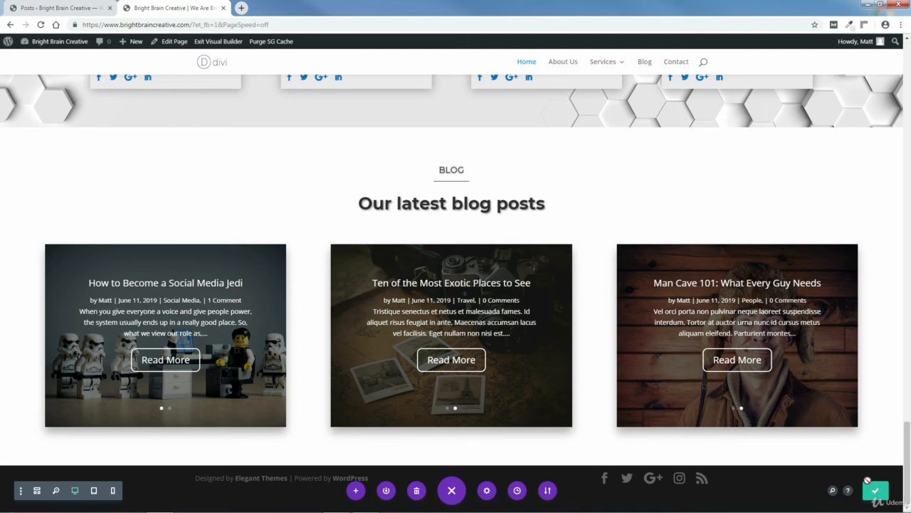
click(218, 43)
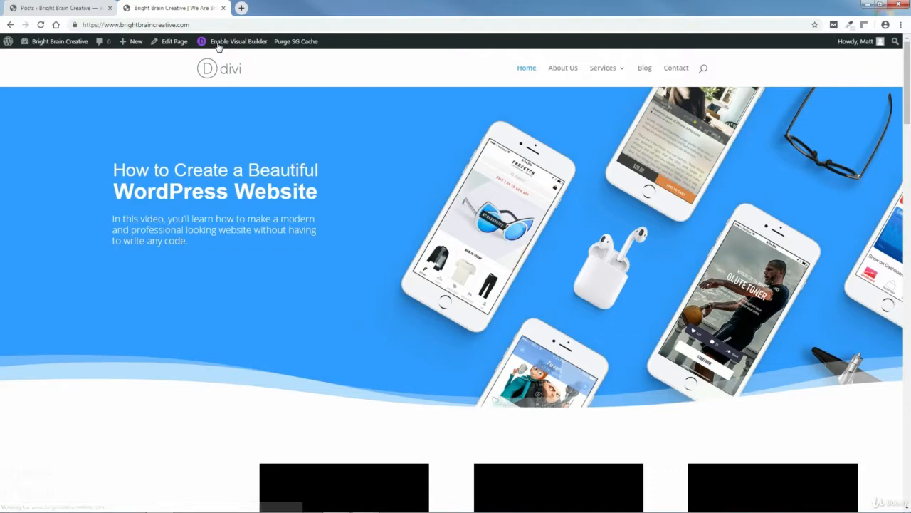
Check the blog section on the live homepage by opening the "50 States in 50 Days" post and returning to the homepage.
drag(909, 76, 910, 459)
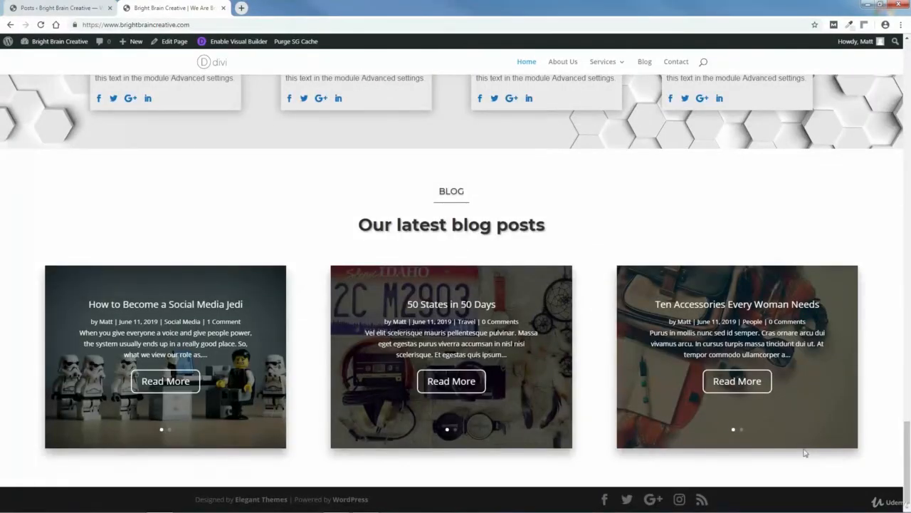
click(451, 384)
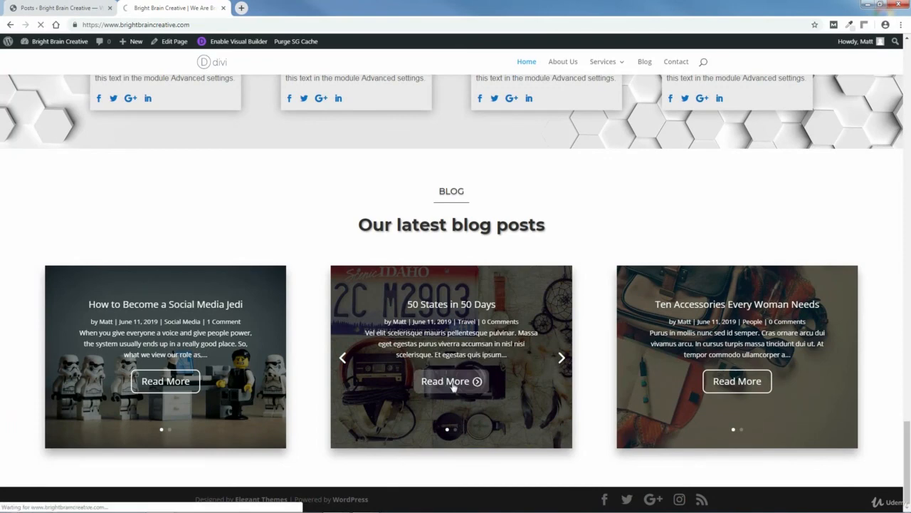
drag(907, 139, 895, 95)
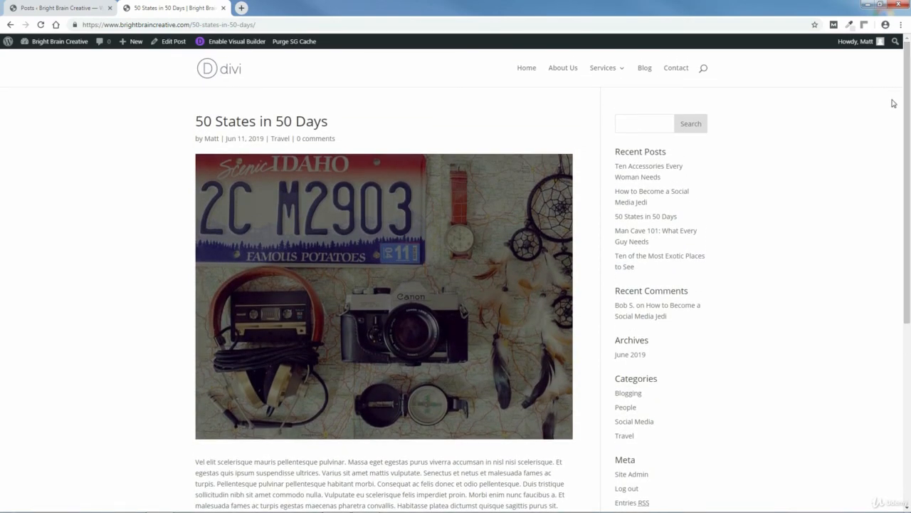
click(9, 25)
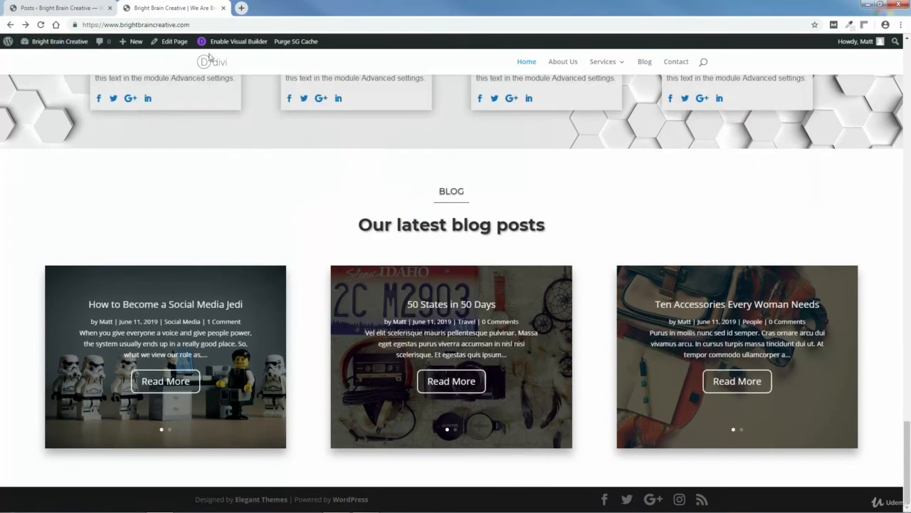
Enable the Visual Builder on the homepage again and expand the page settings bar at the blog section.
click(237, 43)
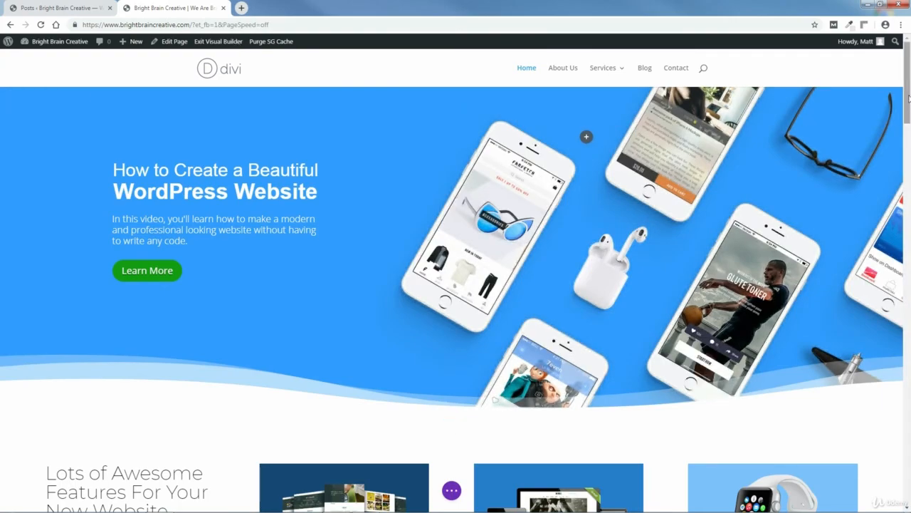
drag(908, 88, 896, 480)
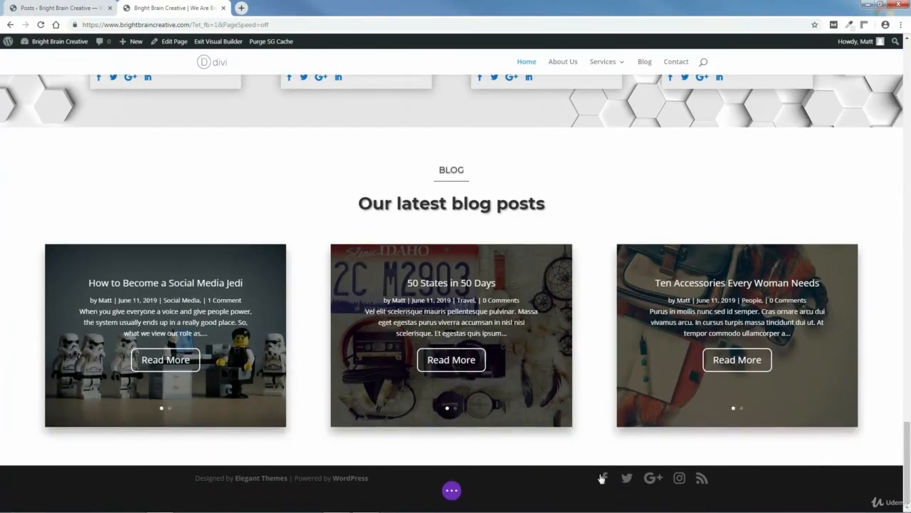
click(453, 493)
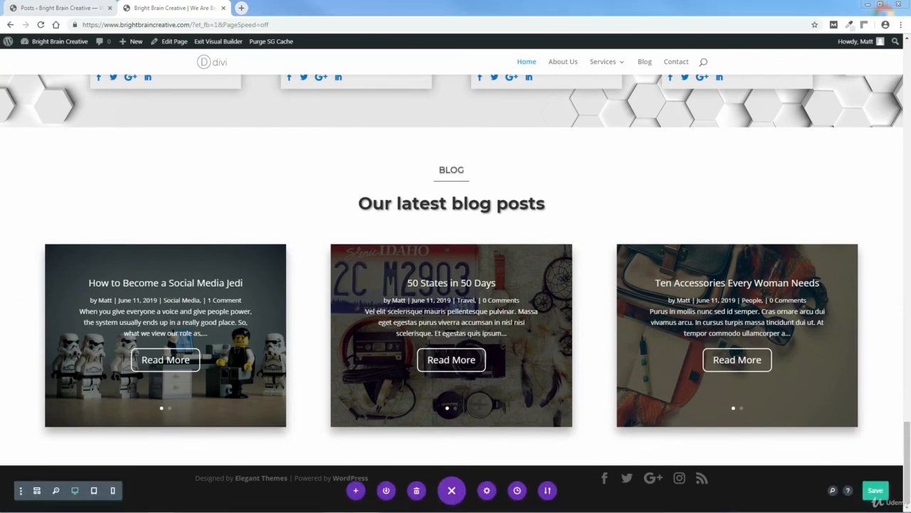
Advance the first post slider to its other post and turn on Automatic Animation in that slider's design settings.
mouse_move(153, 265)
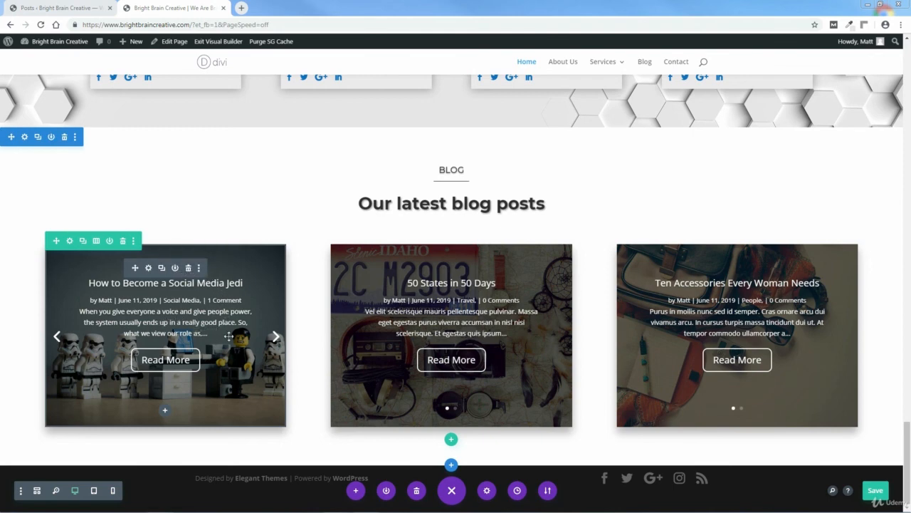
click(277, 339)
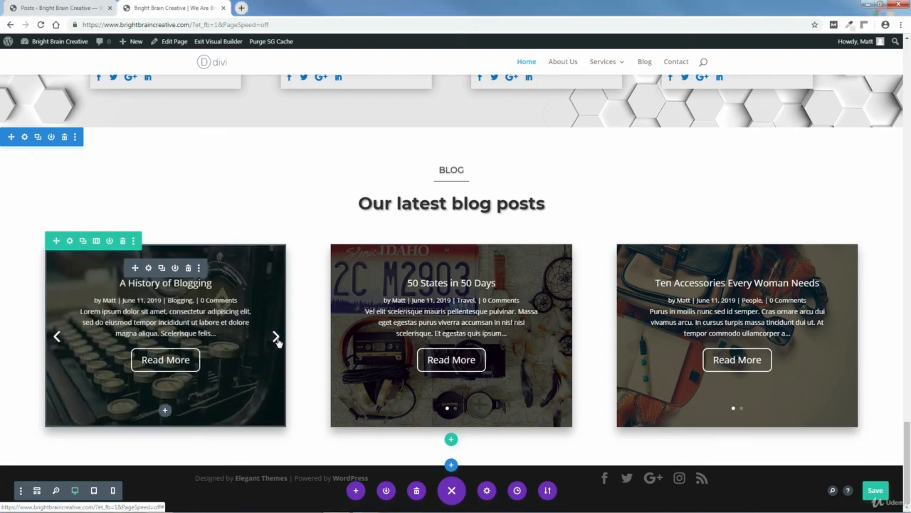
click(148, 267)
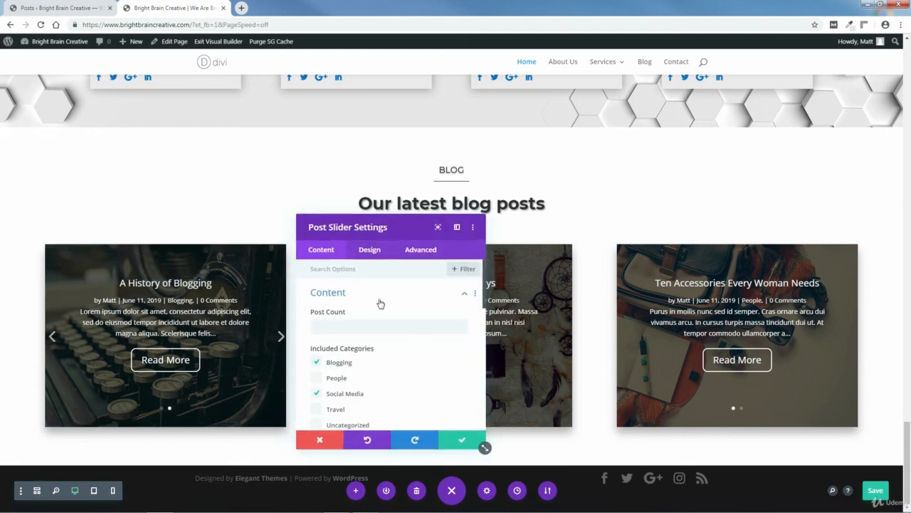
click(370, 251)
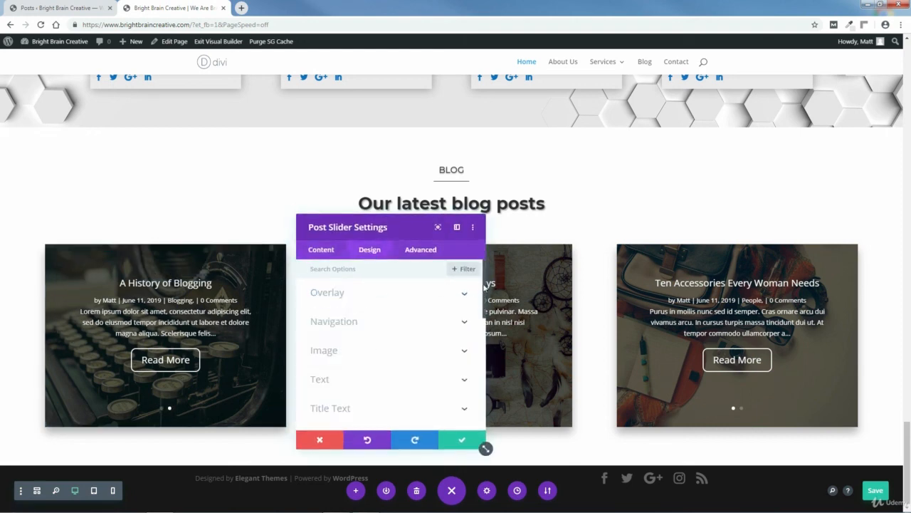
scroll(484, 285, down, 10)
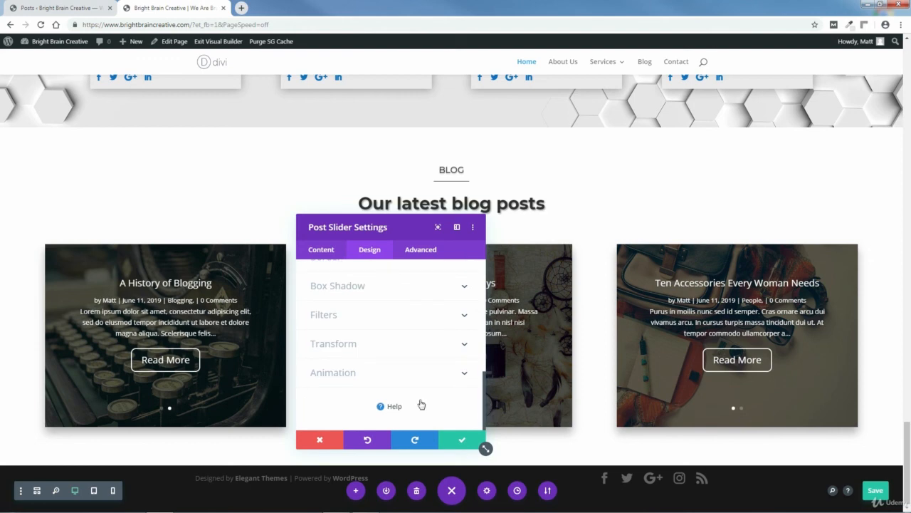
click(342, 377)
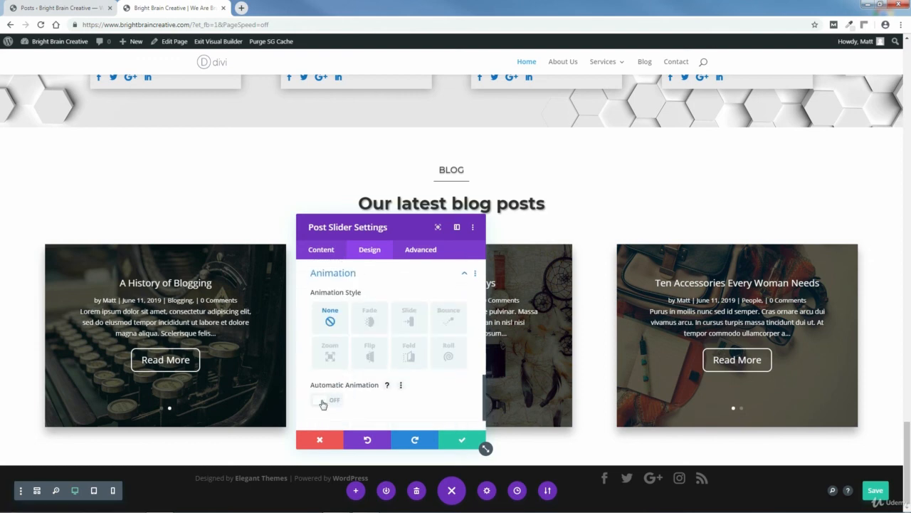
click(324, 402)
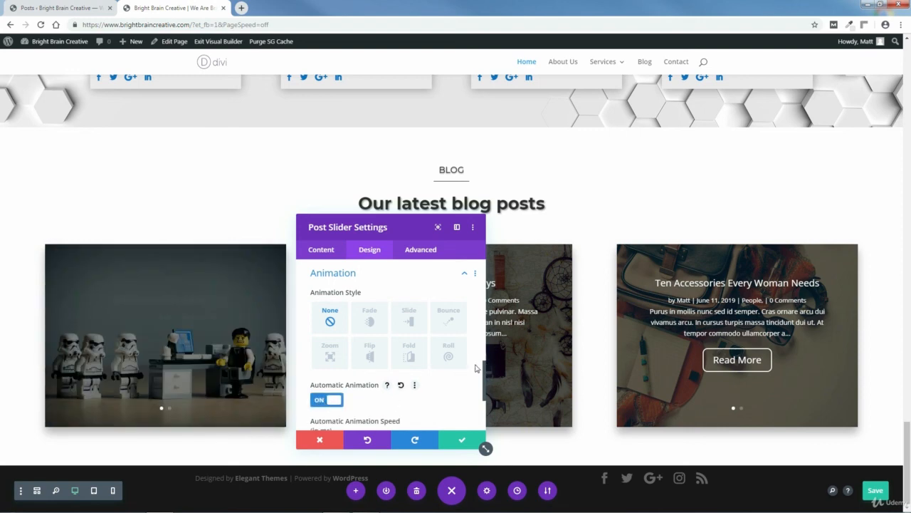
Try the Continue Automatic Slide on Hover option for the first slider and switch it back off.
scroll(410, 353, down, 3)
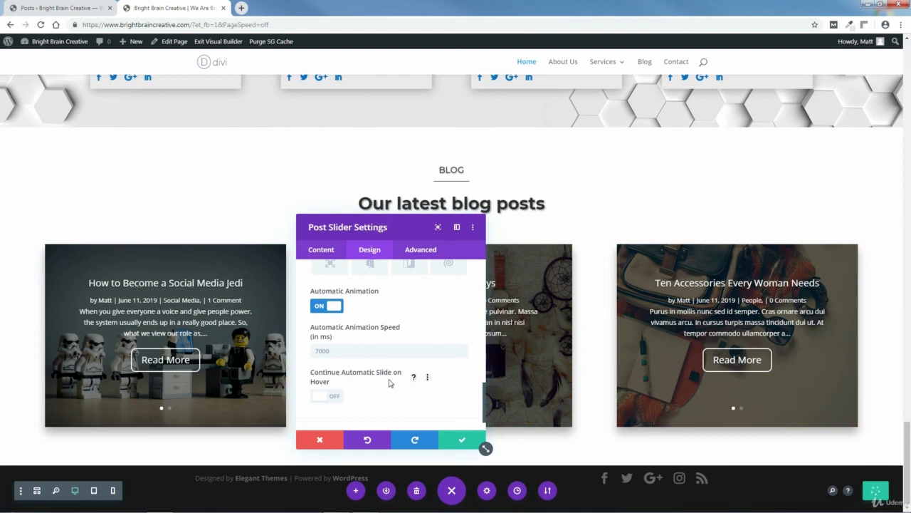
click(322, 401)
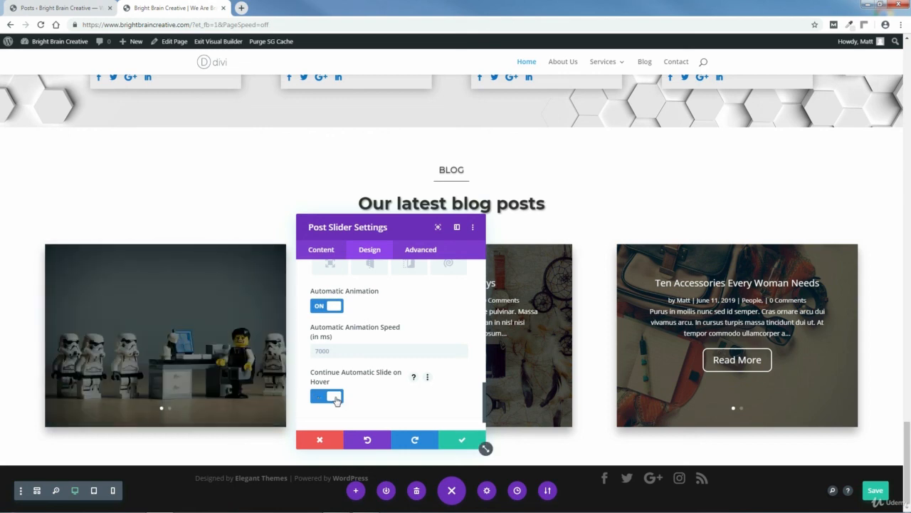
click(337, 400)
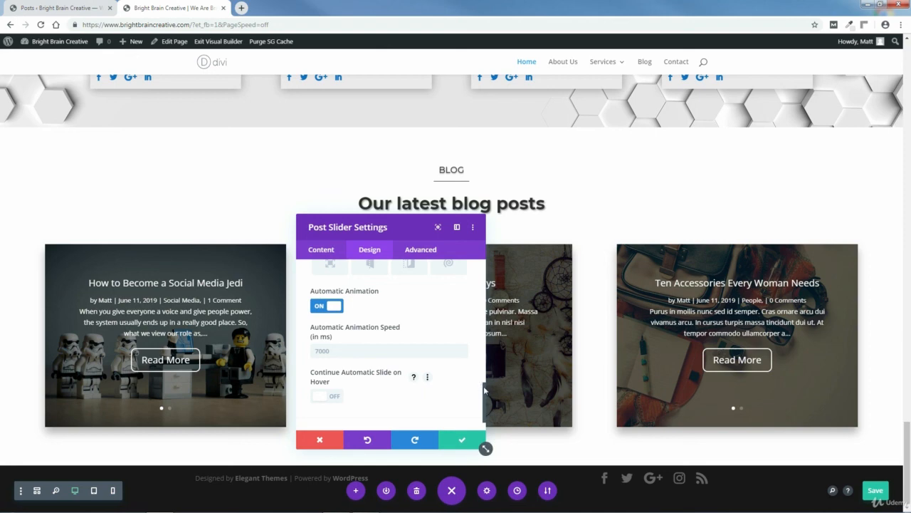
Copy the Automatic Animation setting of the first post slider and save its module settings.
mouse_move(484, 387)
mouse_down()
mouse_move(486, 363)
mouse_move(487, 373)
mouse_up()
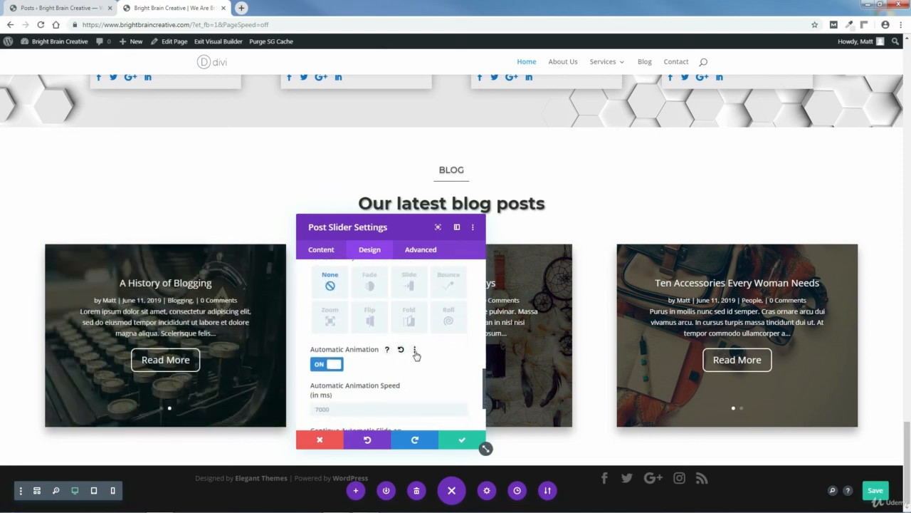
click(415, 353)
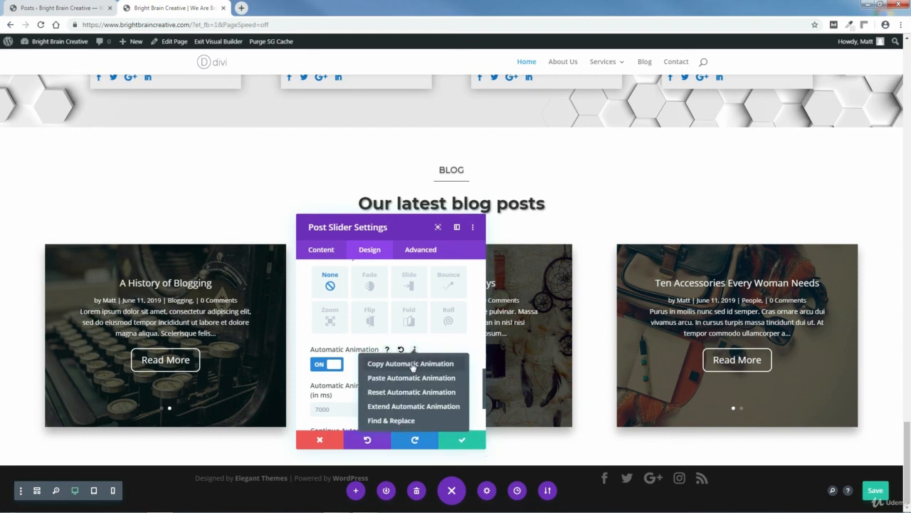
click(413, 365)
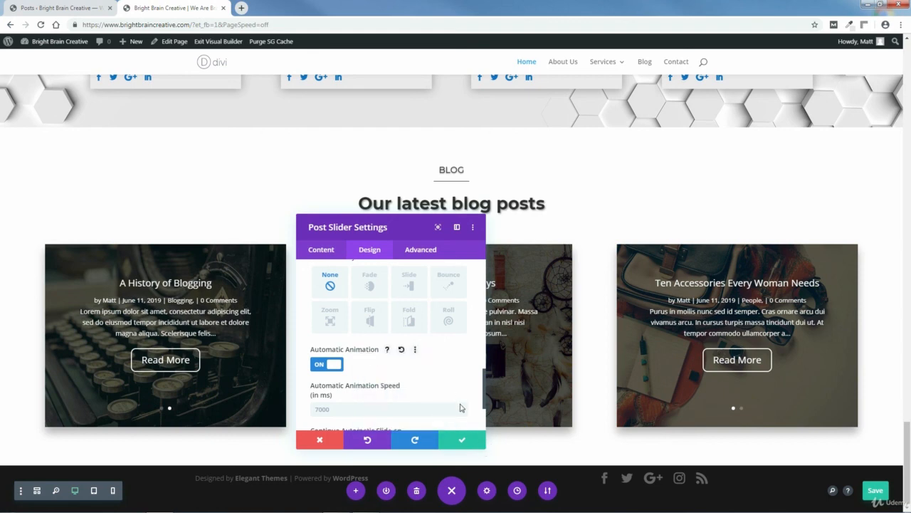
click(462, 442)
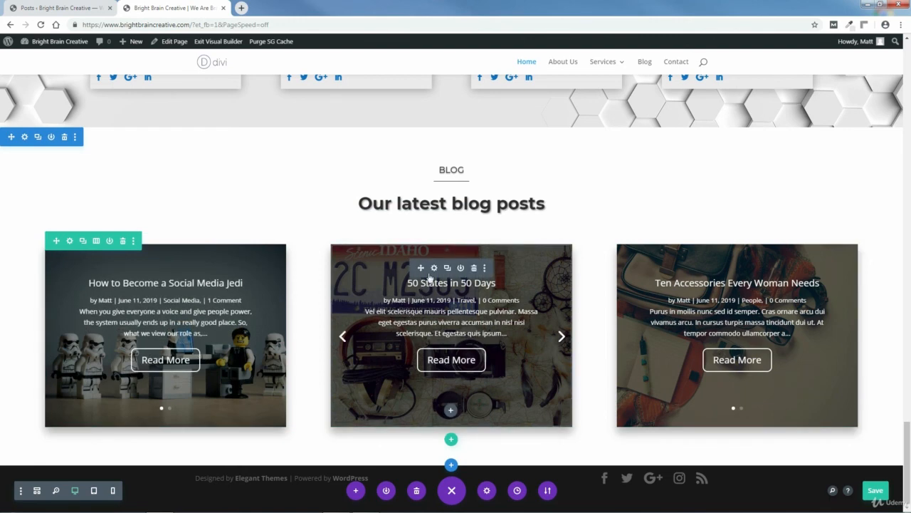
Paste the copied Automatic Animation setting onto the "50 States in 50 Days" and "Ten Accessories Every Woman Needs" post sliders.
right_click(430, 278)
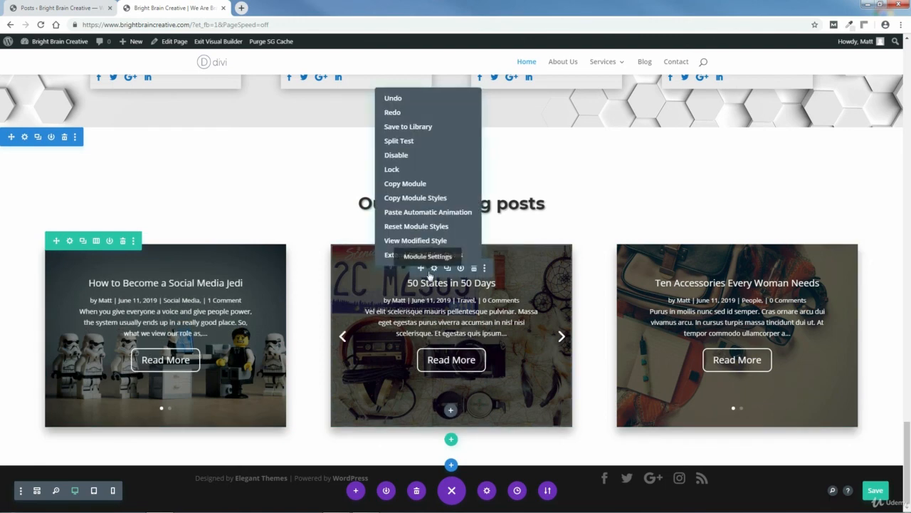
click(418, 211)
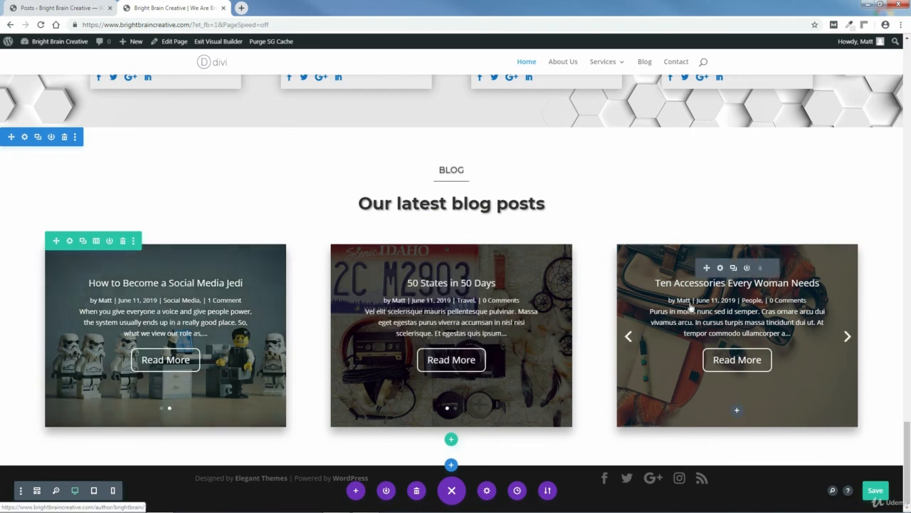
right_click(712, 268)
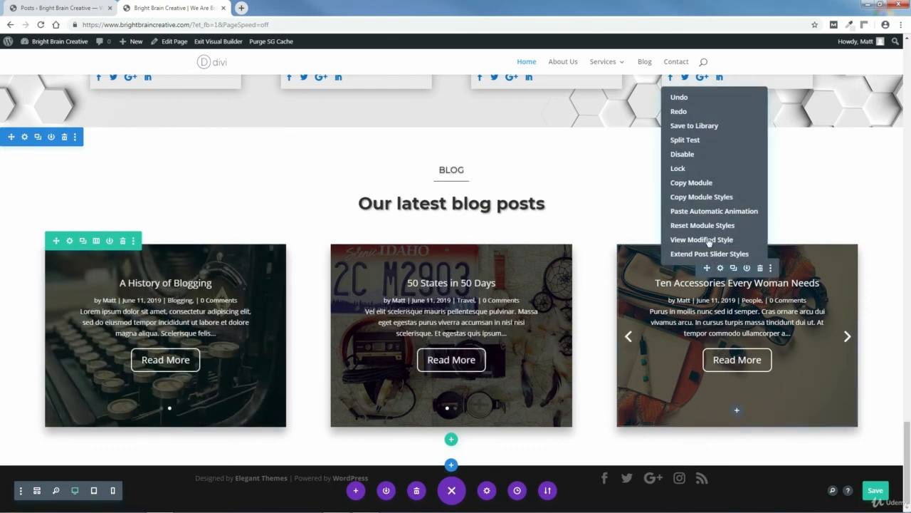
click(709, 212)
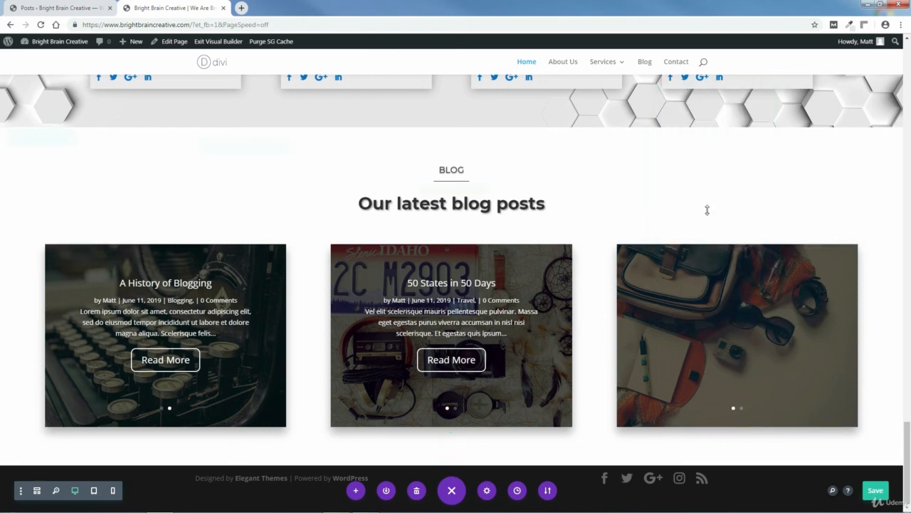